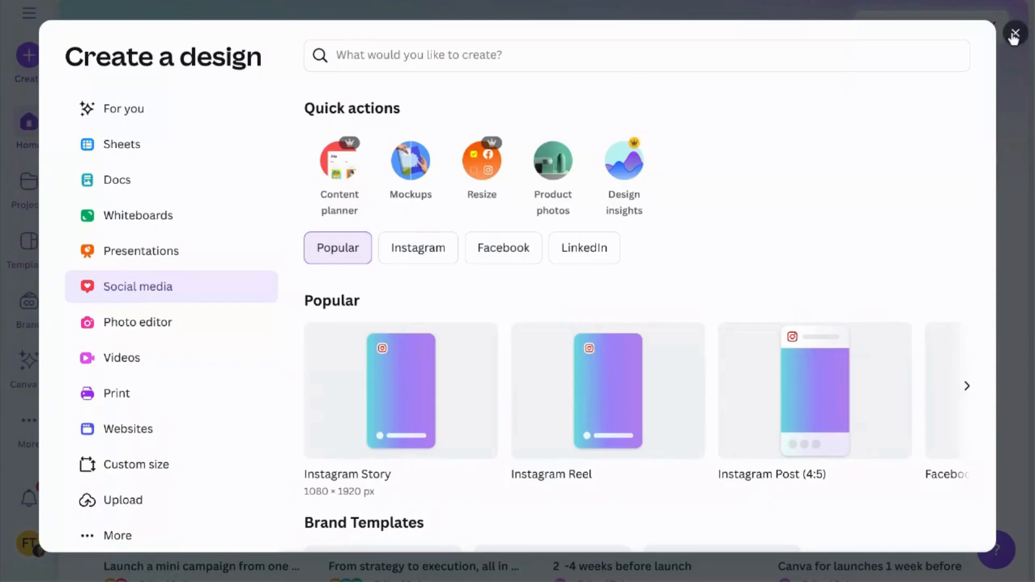
- Create an Instagram Story design and add the uploaded white book box-set image, found by searching the uploads for "box set"
click(404, 399)
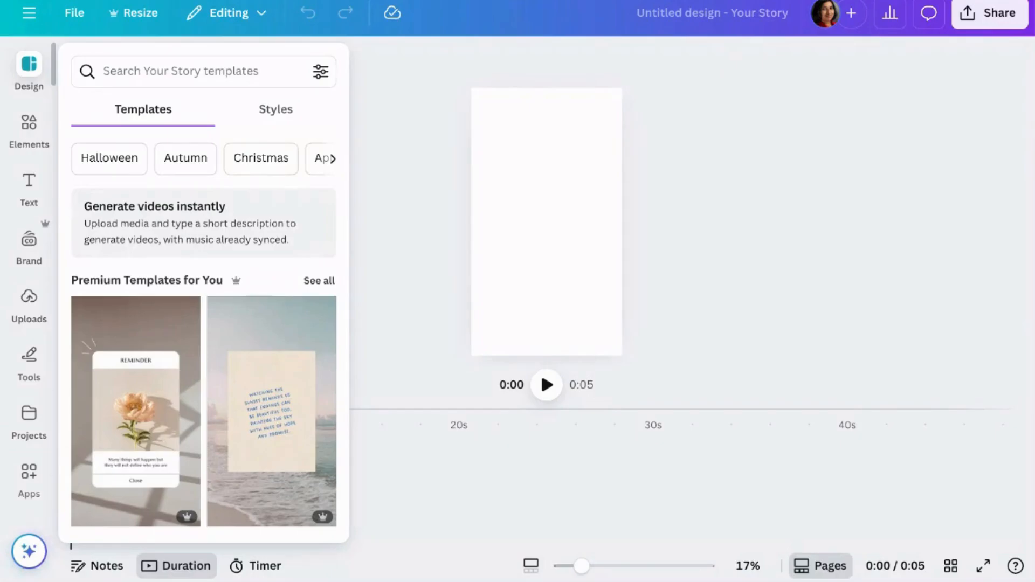
click(29, 301)
text(box set)
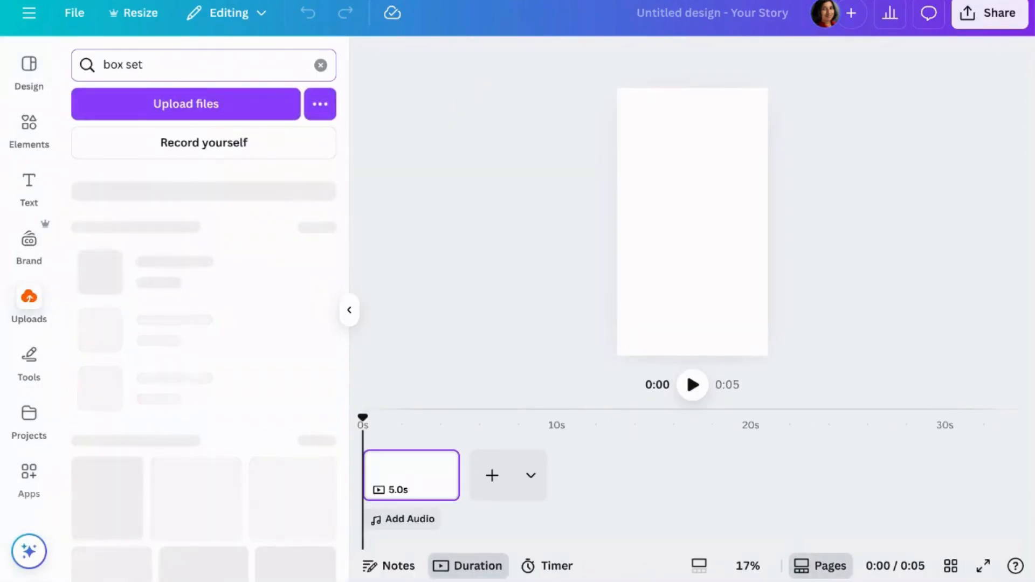
click(297, 378)
- Enlarge the box-set image beyond the page's width and position it against the page's upper edge
drag(620, 279, 587, 352)
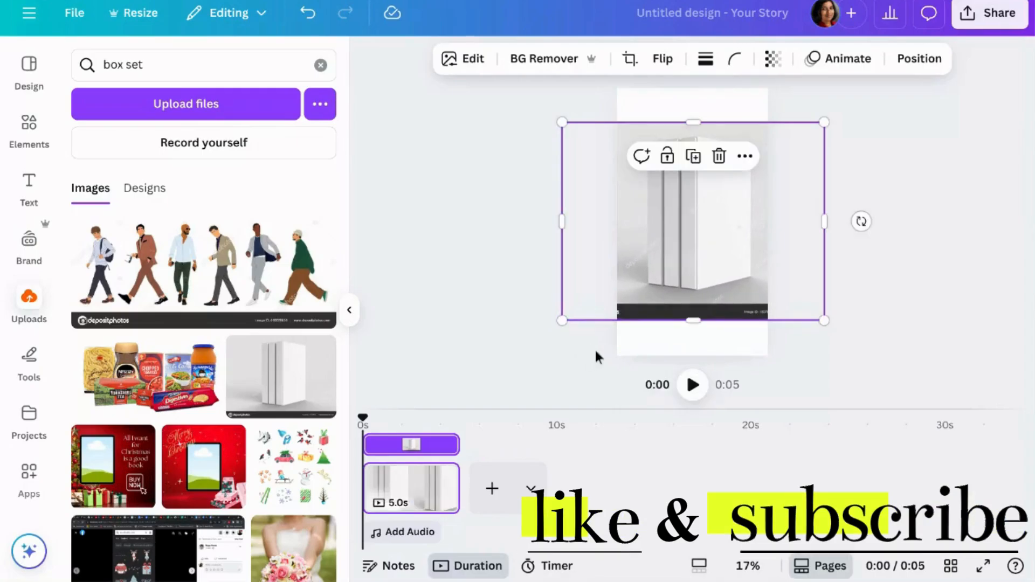
drag(825, 120, 850, 102)
drag(708, 200, 694, 185)
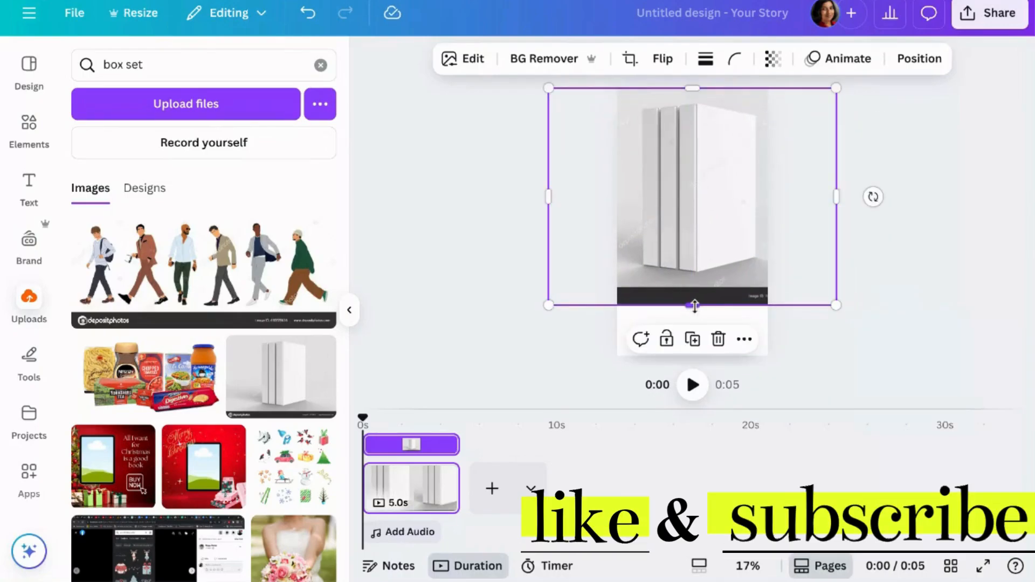
mouse_move(692, 305)
mouse_down()
mouse_move(692, 332)
mouse_move(692, 318)
mouse_up()
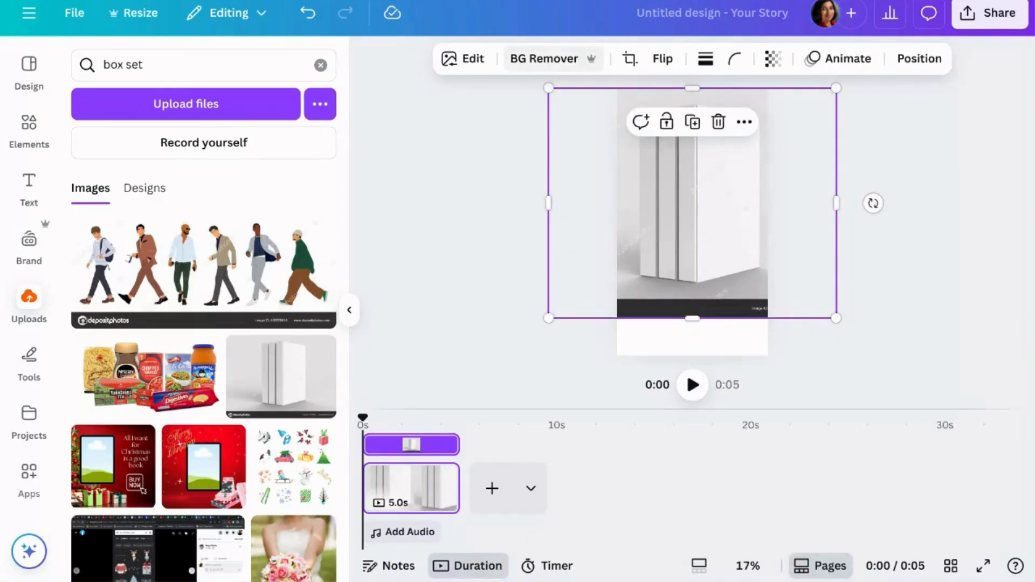
- Remove the background from the box-set image and colour the page background dark blue from the HCIRY brand palette
click(545, 67)
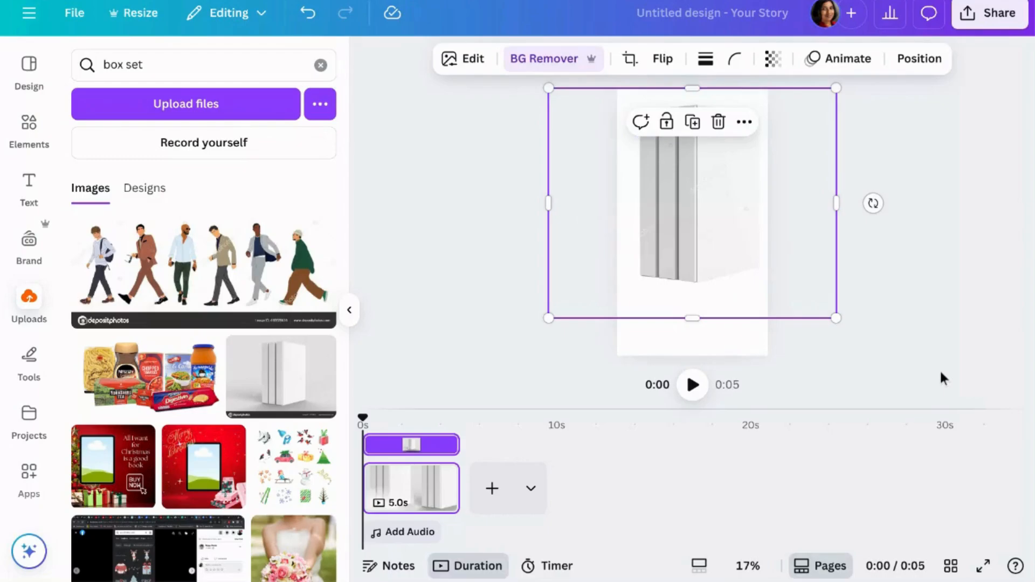
click(729, 336)
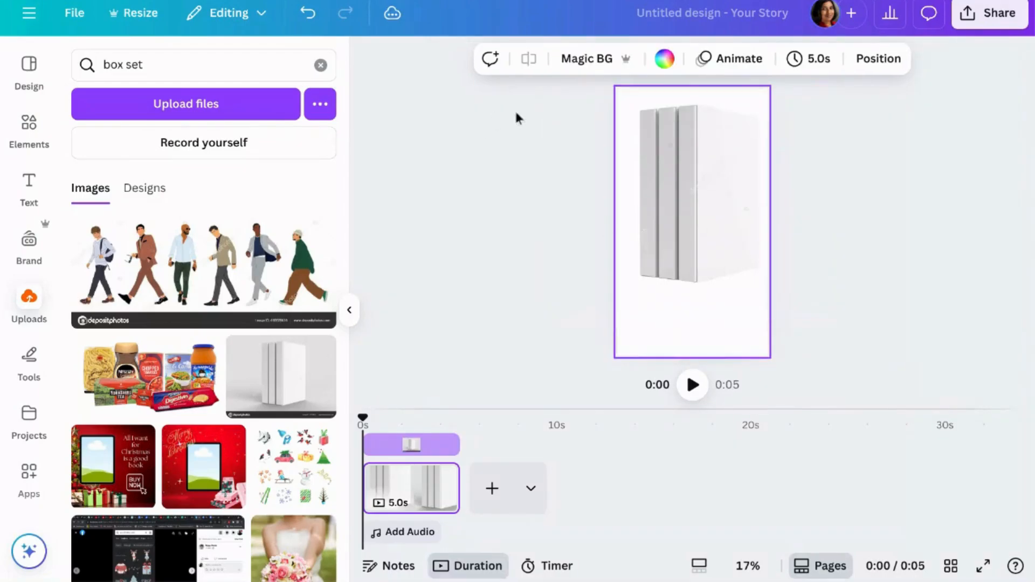
click(664, 58)
click(245, 288)
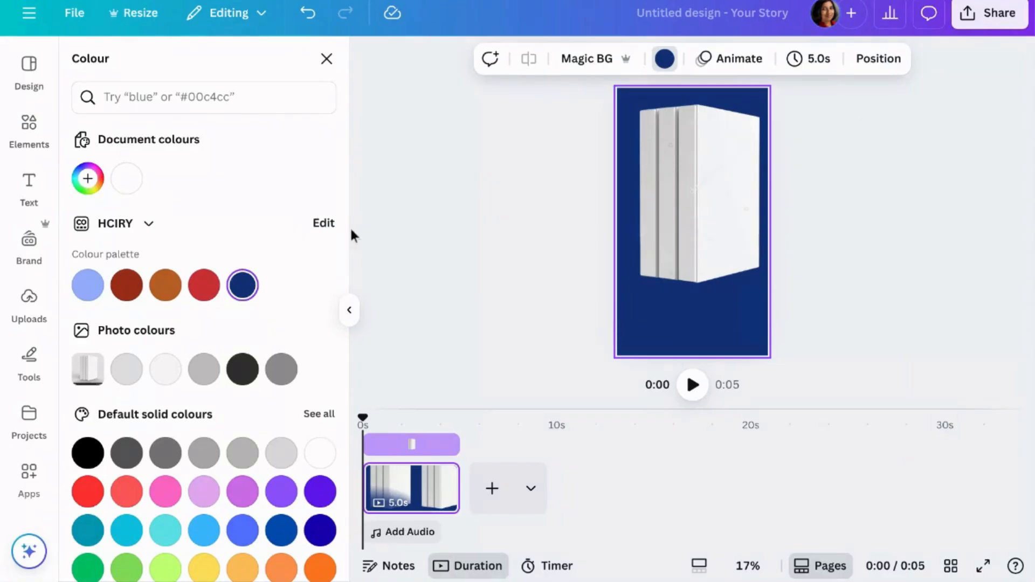
- Search the Canva apps for "distort" and open the Reshape app
click(39, 479)
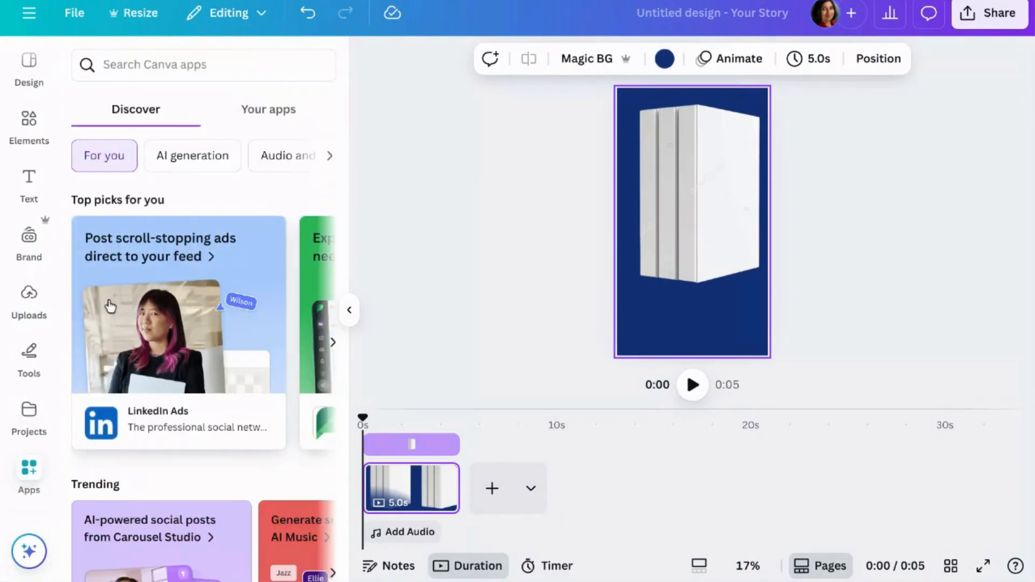
click(201, 72)
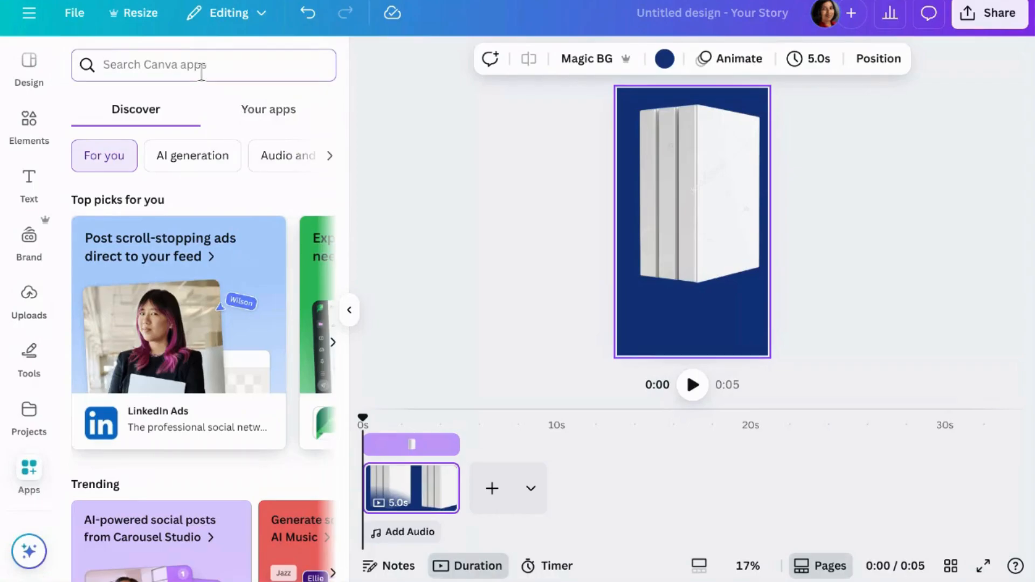
text(di)
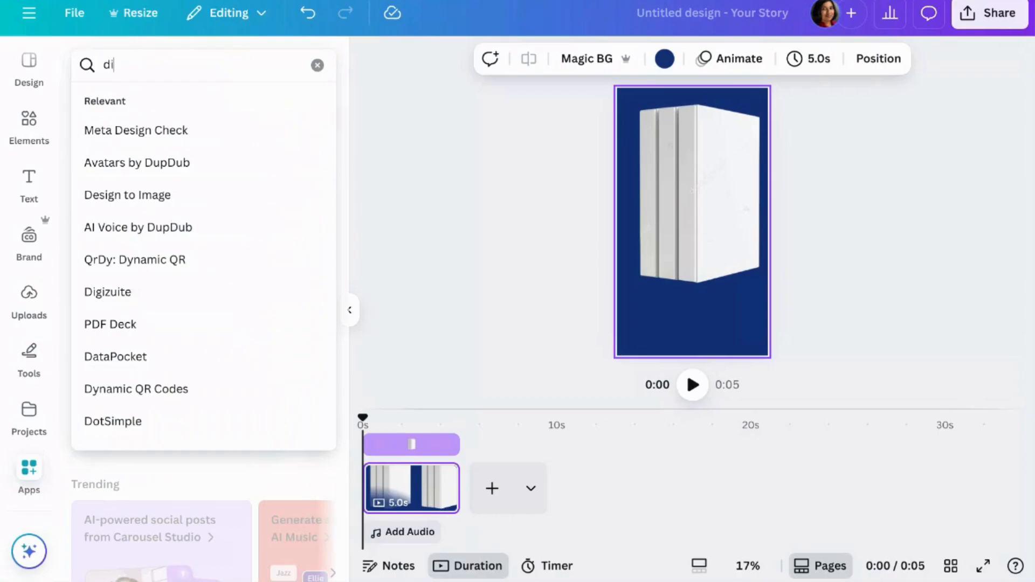
text(stort)
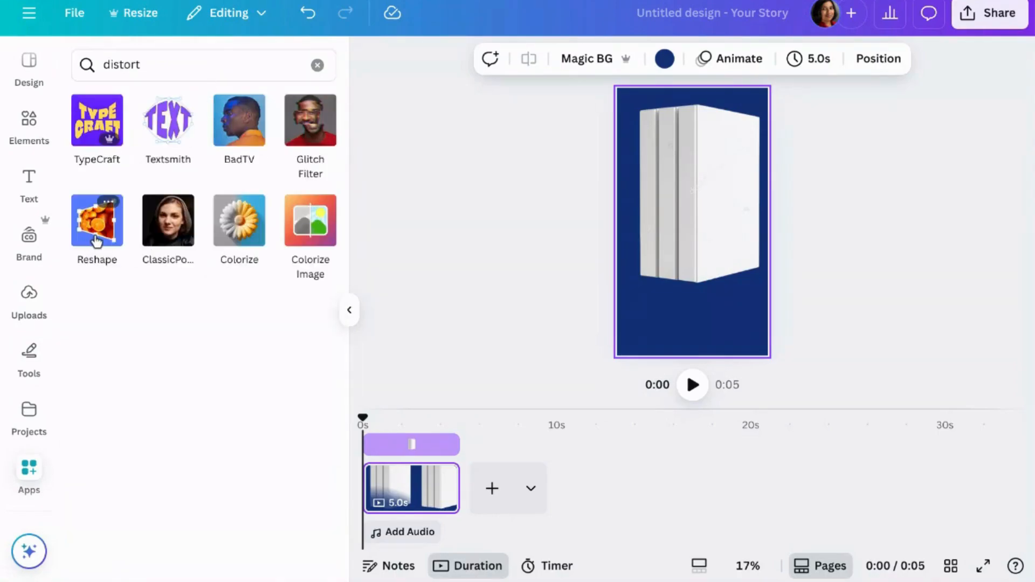
click(96, 240)
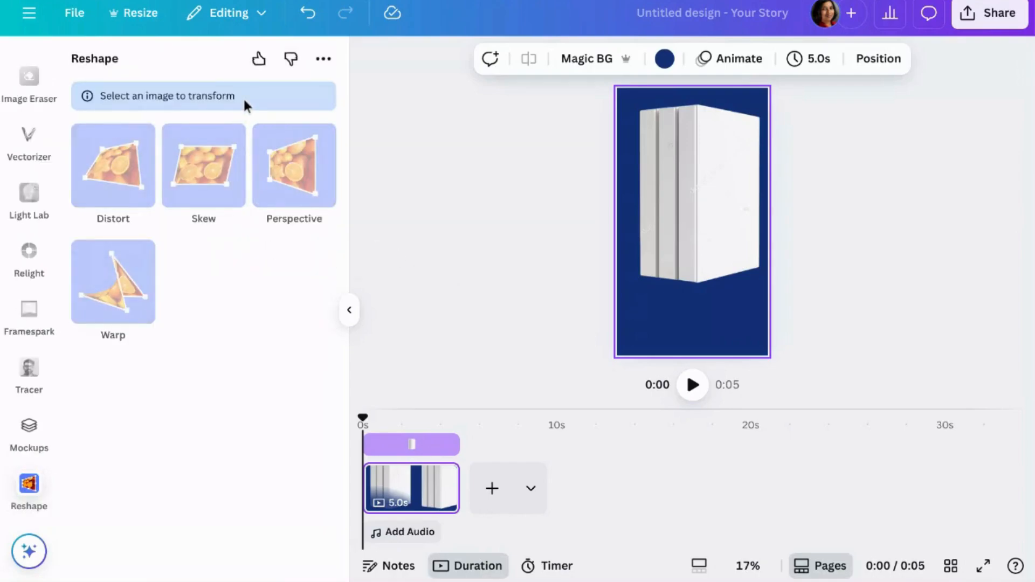
- Search the uploads for "twbia" and add the flat front cover of The Winner Bakes It All to the page
click(383, 180)
scroll(63, 240, down, 10)
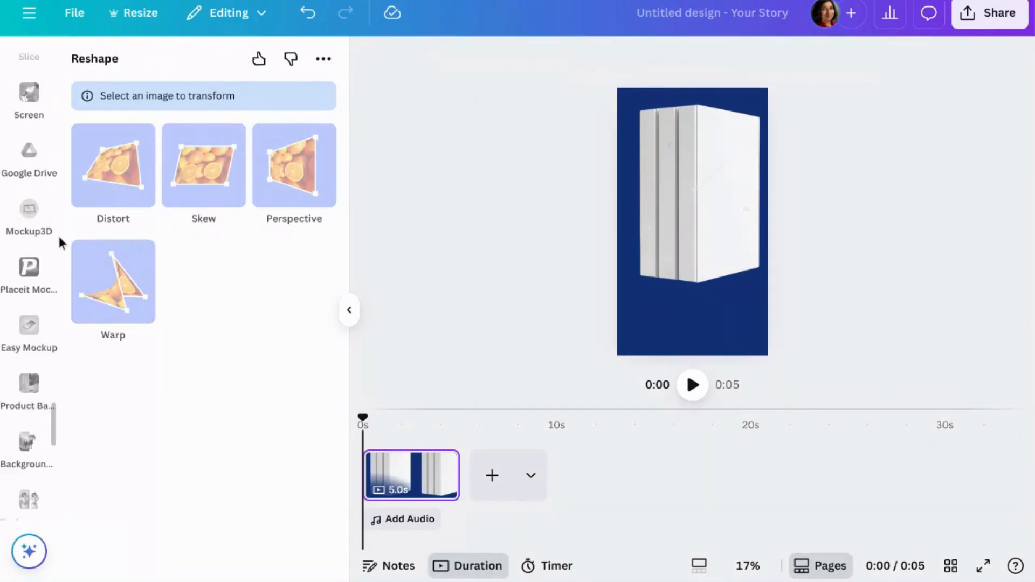
scroll(57, 234, up, 10)
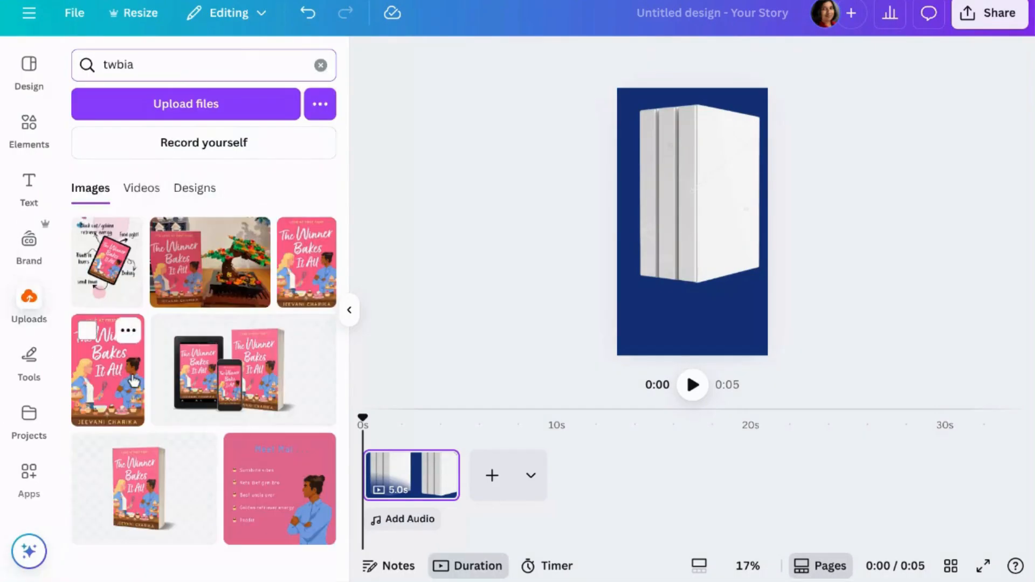
click(118, 373)
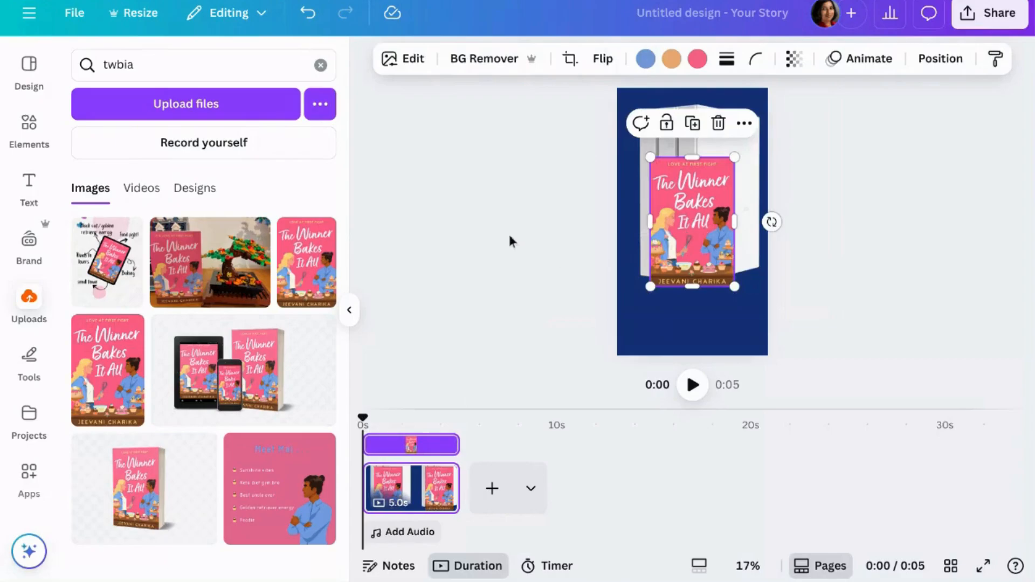
- Reopen the Reshape app with the cover selected, then enlarge the cover to span the height of the box set and place it over it
click(29, 475)
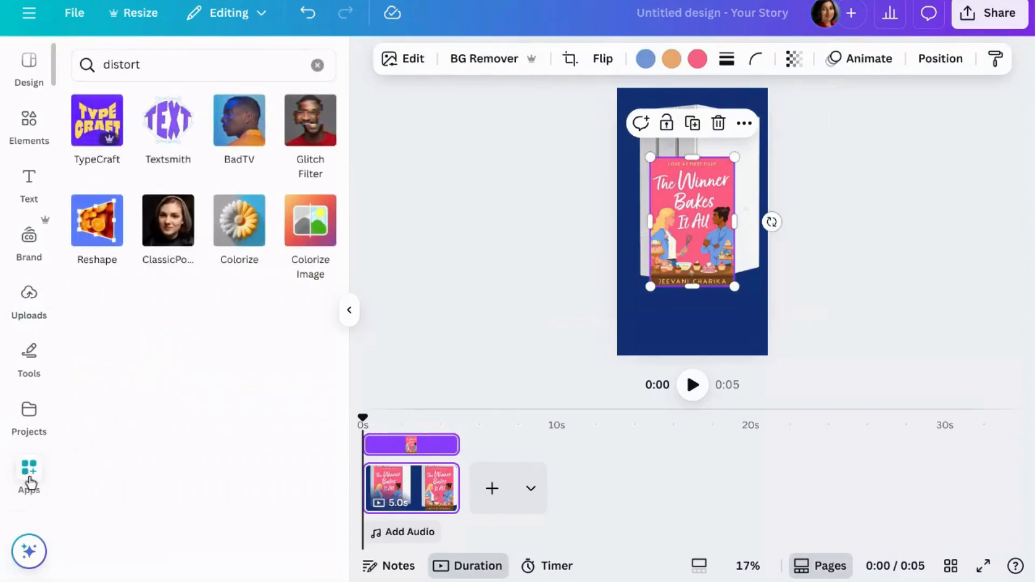
click(119, 202)
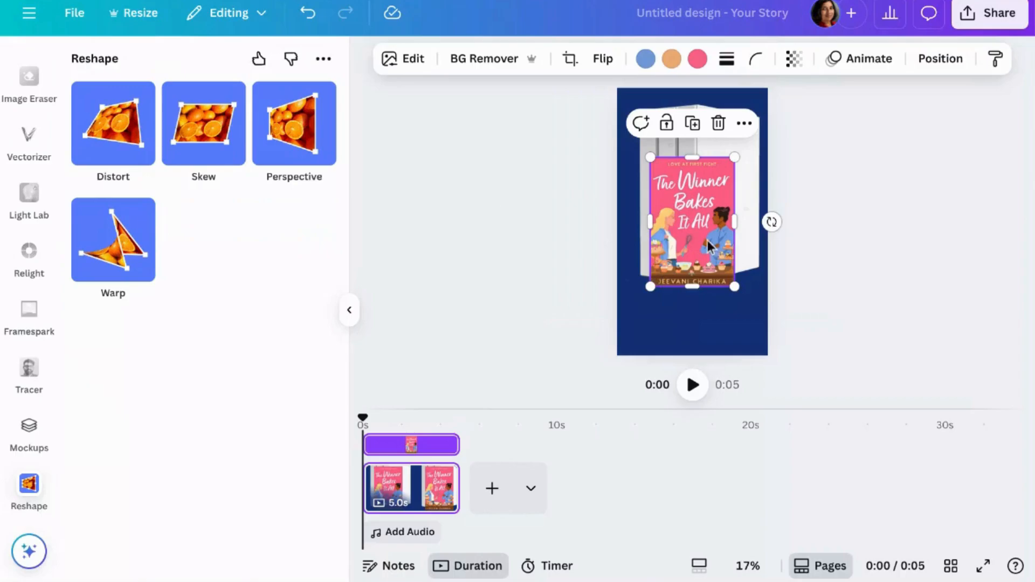
drag(688, 229, 712, 184)
drag(659, 250, 745, 236)
mouse_move(691, 297)
mouse_down()
mouse_move(697, 282)
mouse_move(691, 291)
mouse_up()
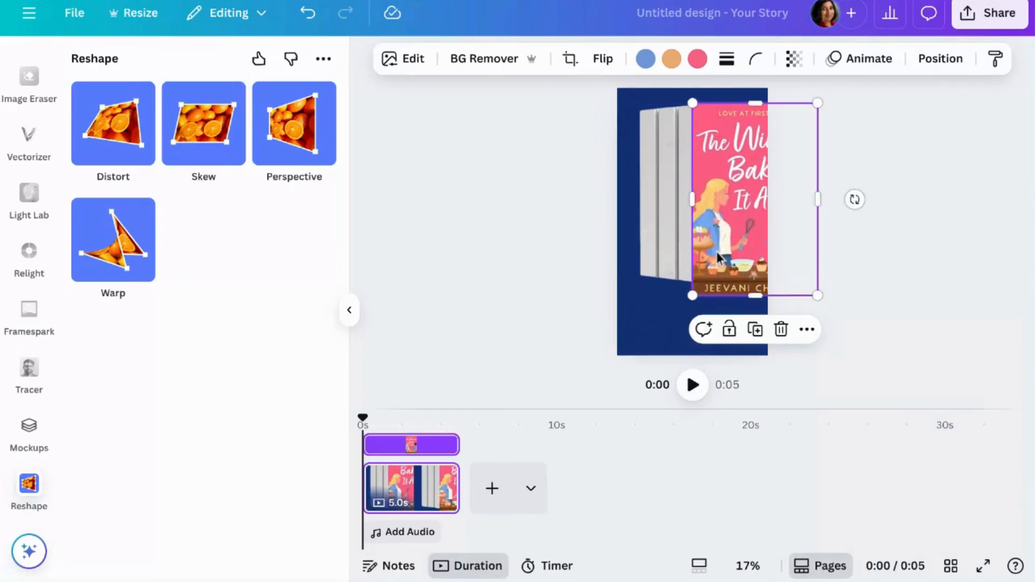
drag(750, 210, 695, 221)
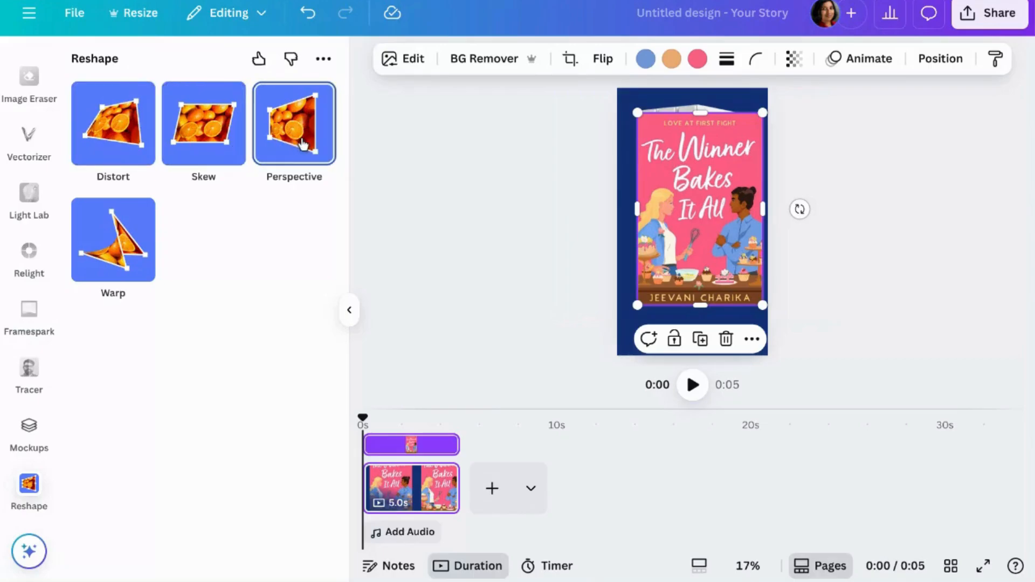
- Apply the Distort transformation to the cover and pull its corners roughly towards the front face of the box set
click(89, 157)
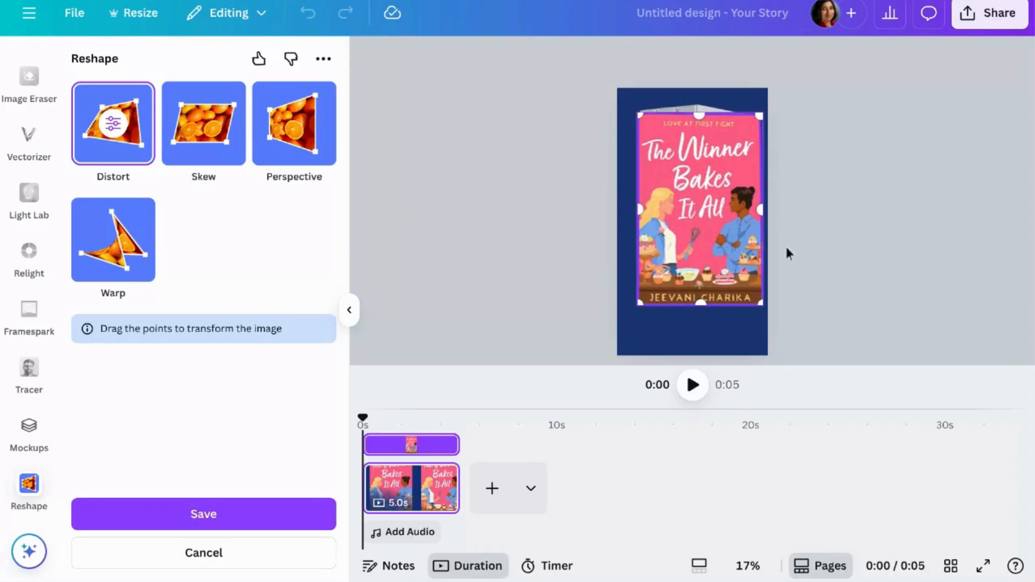
drag(761, 305, 759, 268)
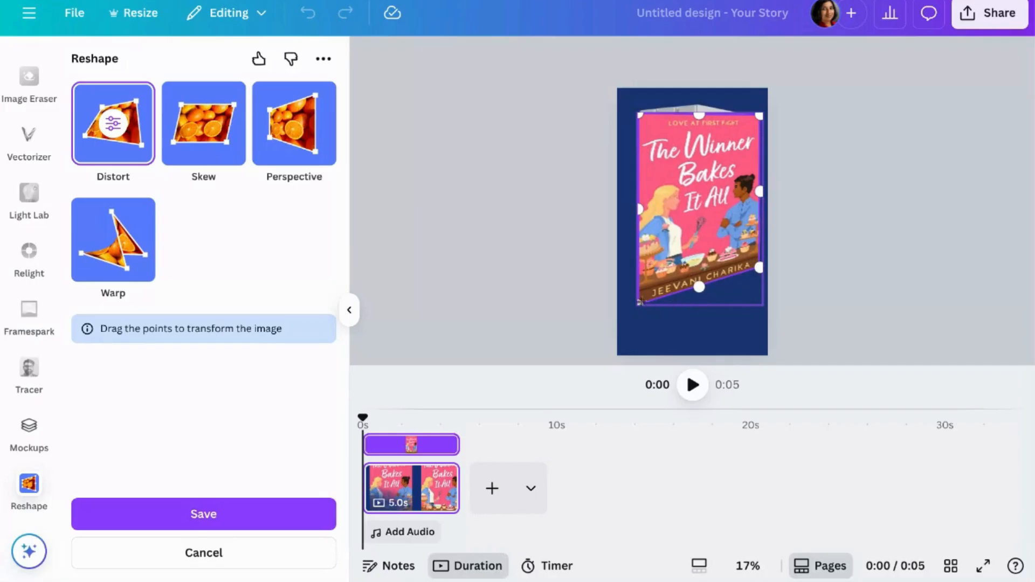
drag(640, 302, 697, 283)
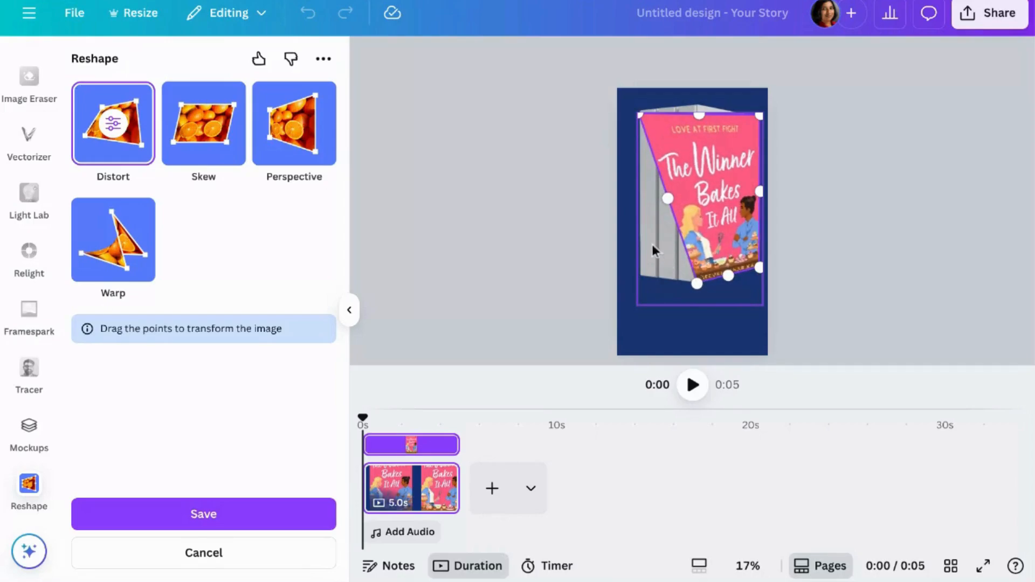
drag(640, 116, 658, 113)
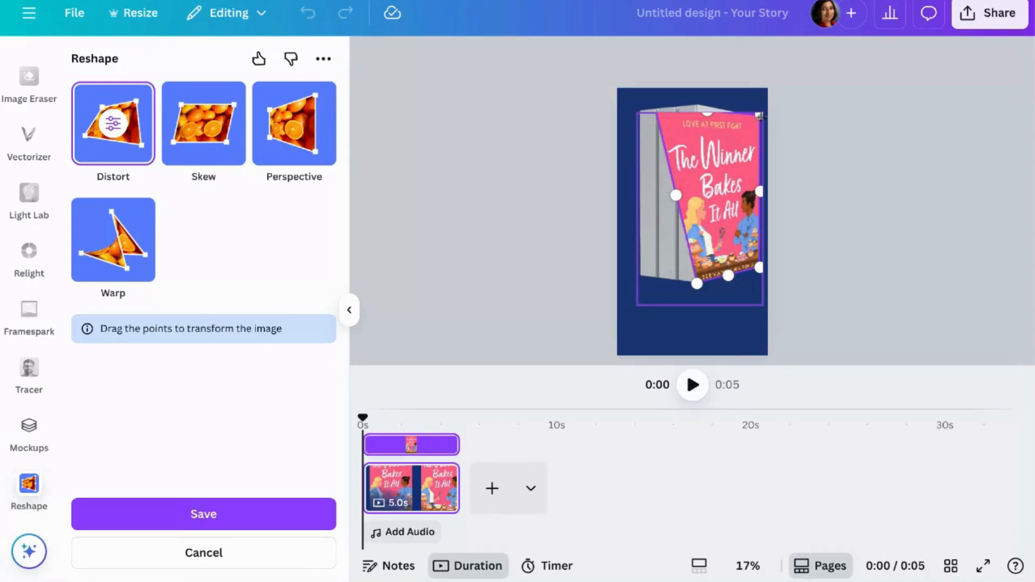
drag(761, 115, 759, 117)
drag(737, 182, 738, 194)
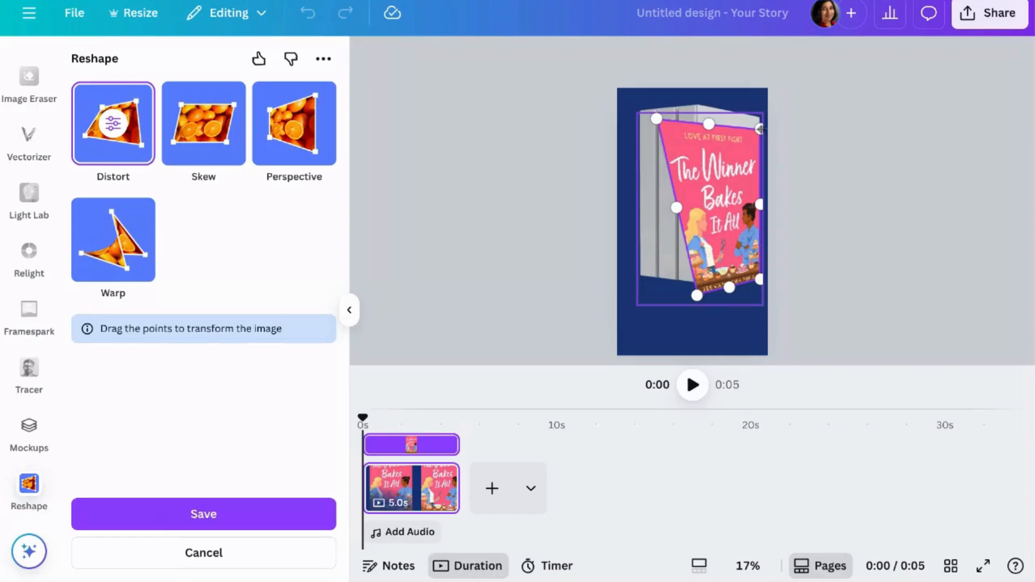
drag(760, 129, 759, 118)
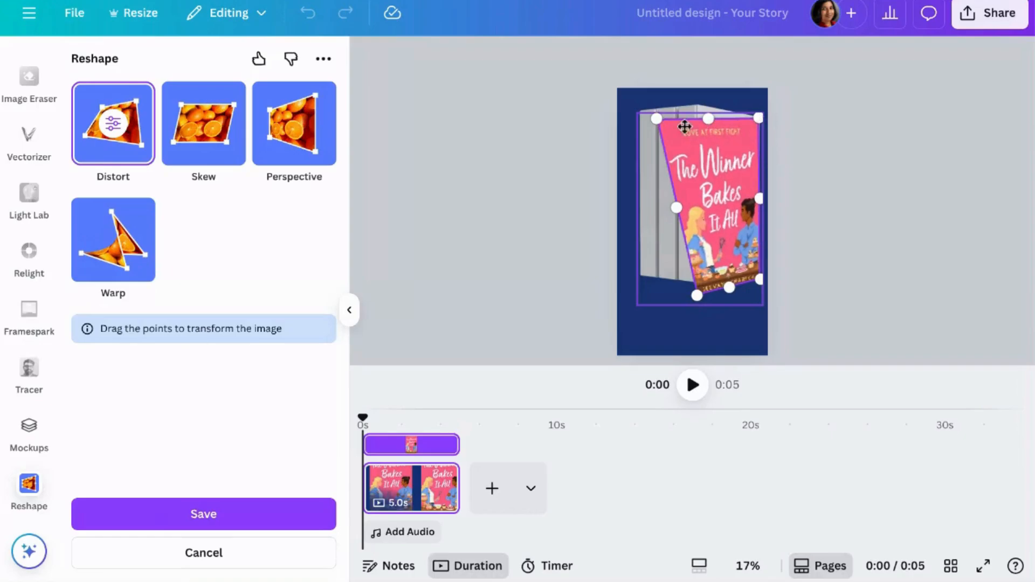
- Align the cover's inner edge and lower corners with the box set's front face, shift the cover down slightly, and save the distortion
drag(656, 118, 711, 149)
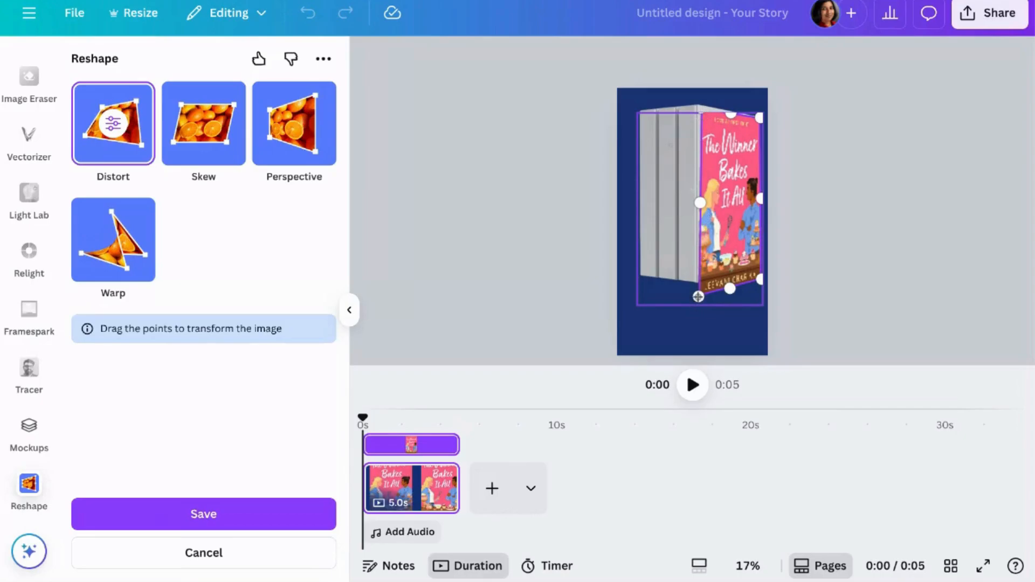
drag(699, 297, 697, 284)
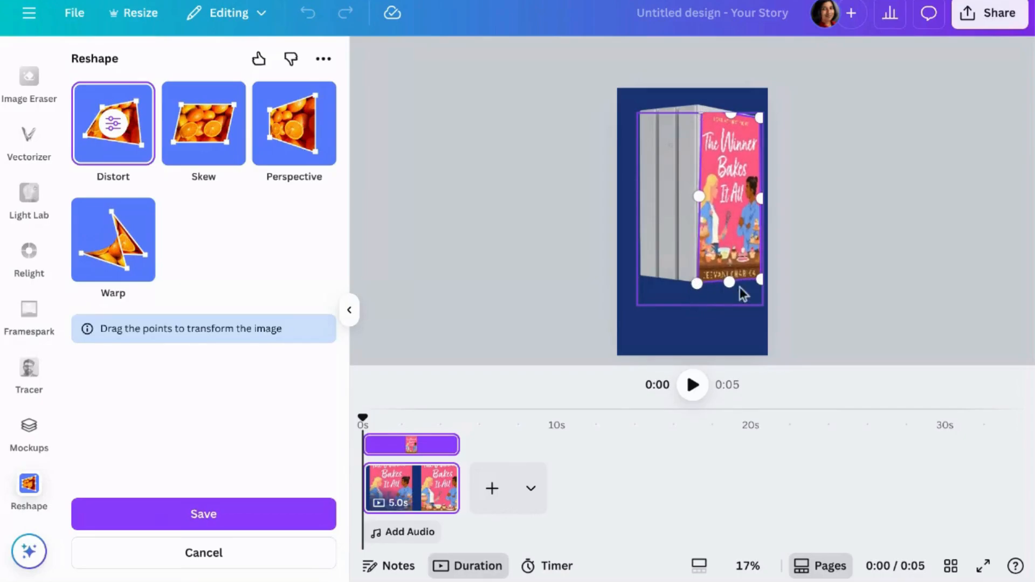
drag(761, 279, 760, 267)
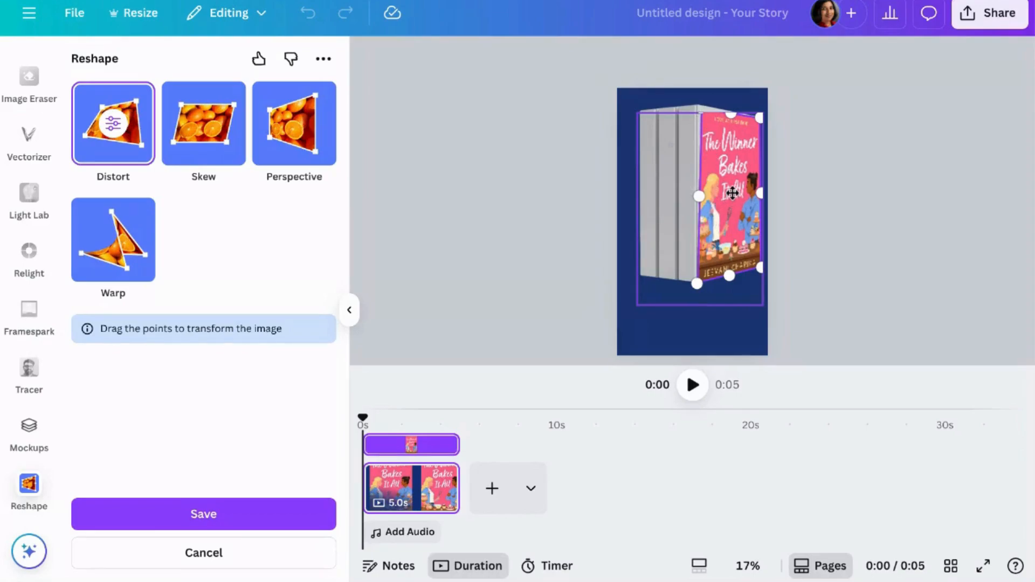
drag(732, 196, 732, 204)
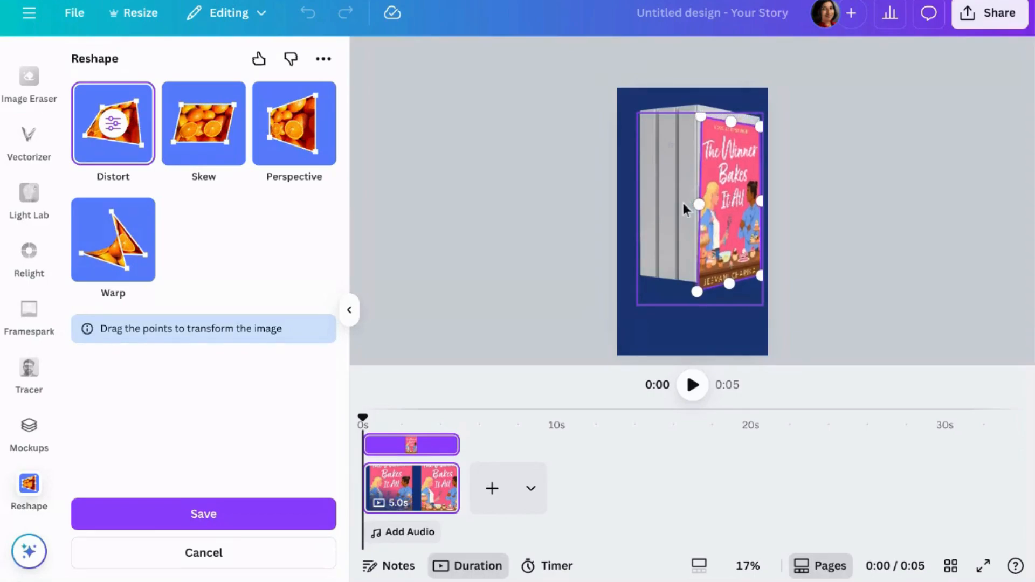
click(197, 522)
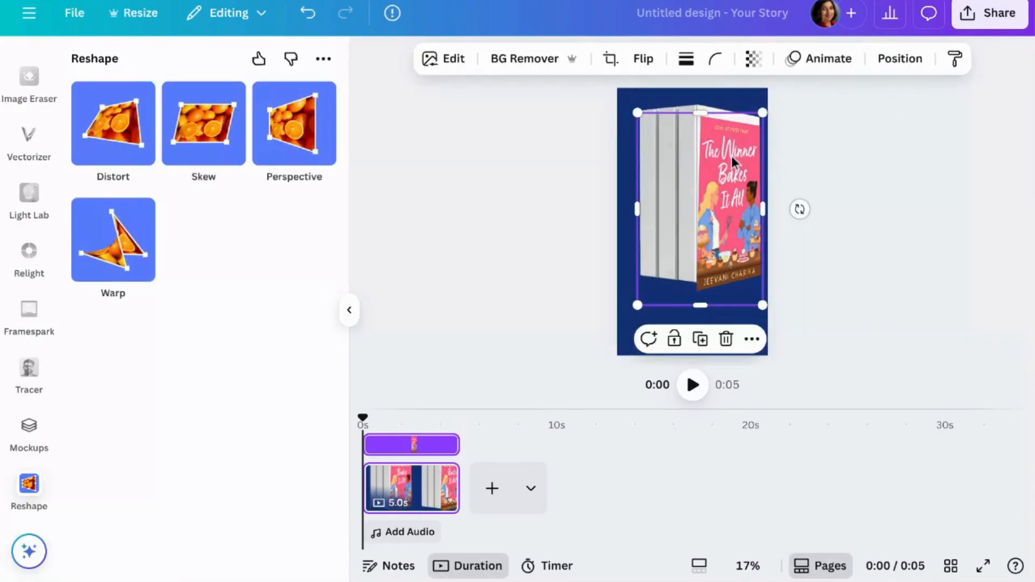
- Move the distorted cover up over the front face, refine its corners with another Distort pass, save it, and deselect the image
drag(733, 157, 741, 147)
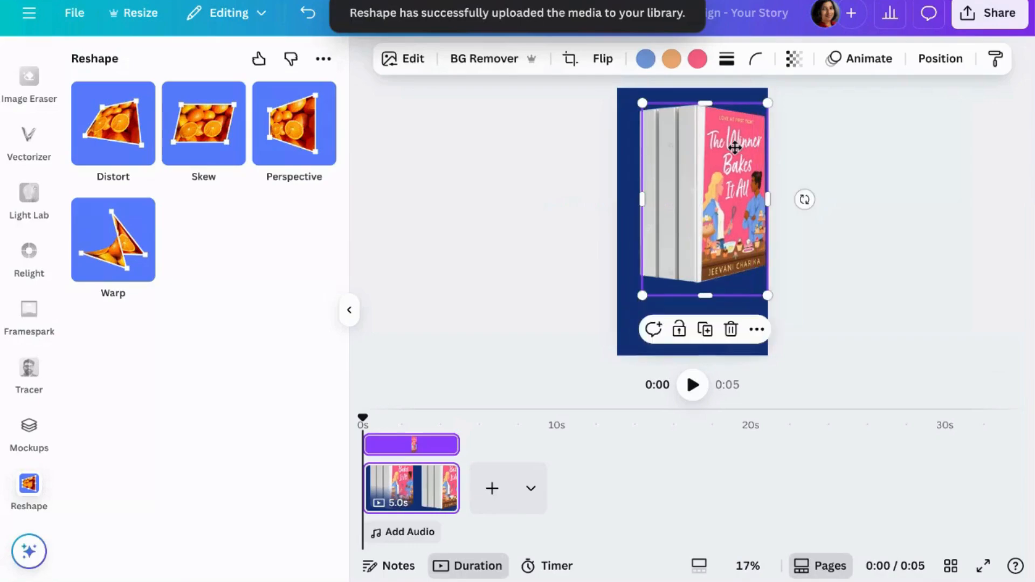
click(120, 124)
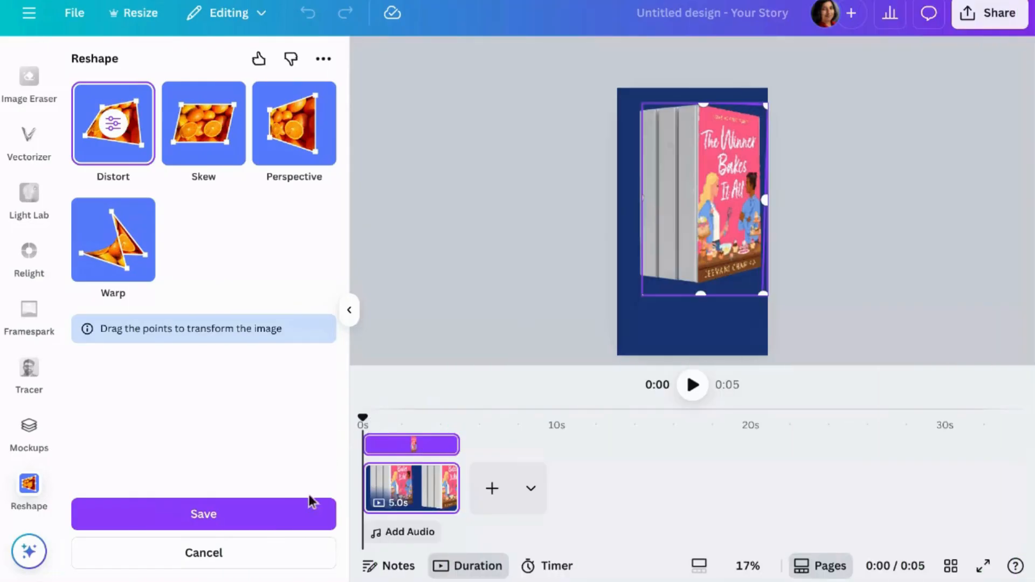
click(280, 524)
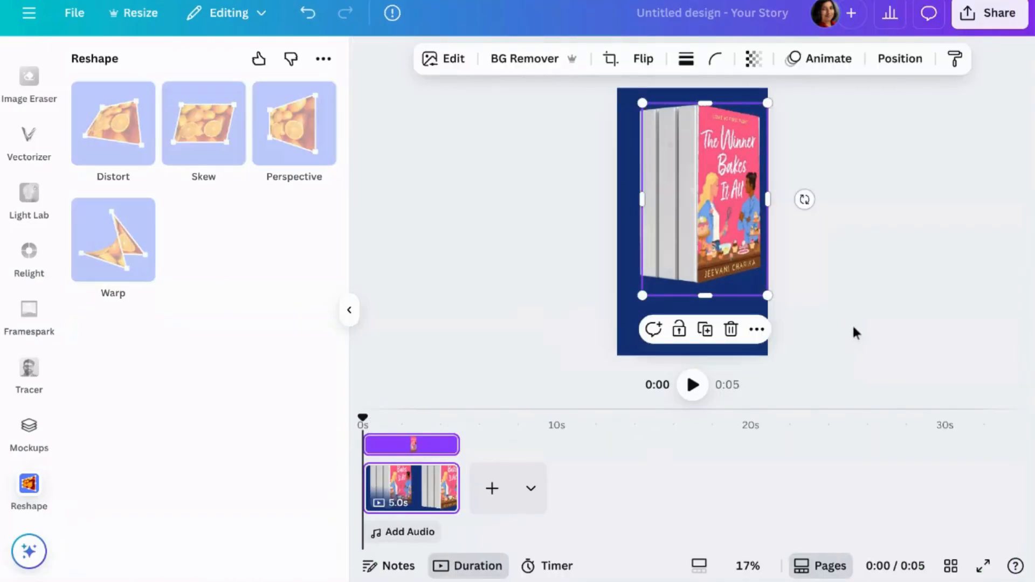
click(870, 309)
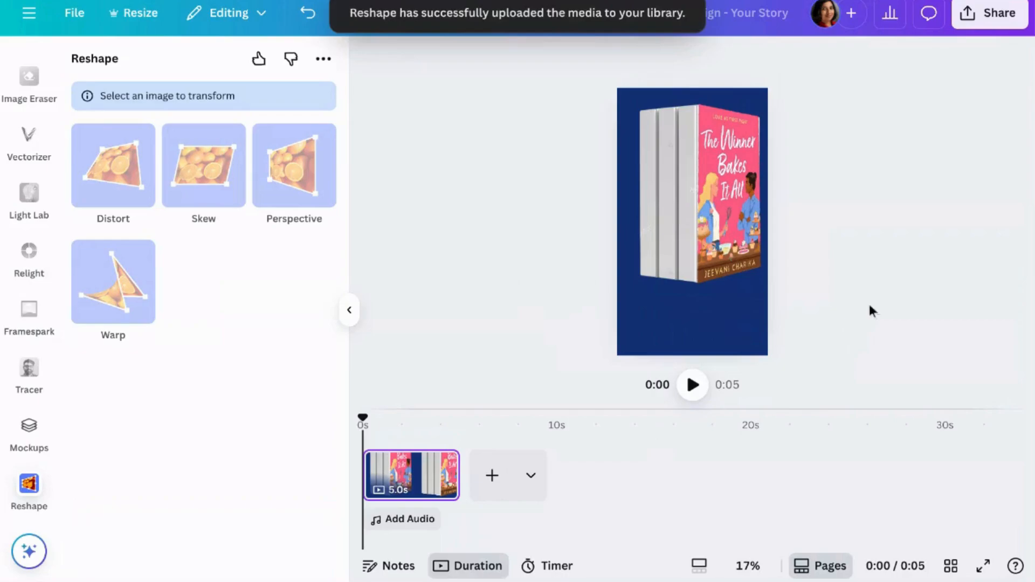
- Set the distorted cover's transparency to 100 and deselect it
click(750, 193)
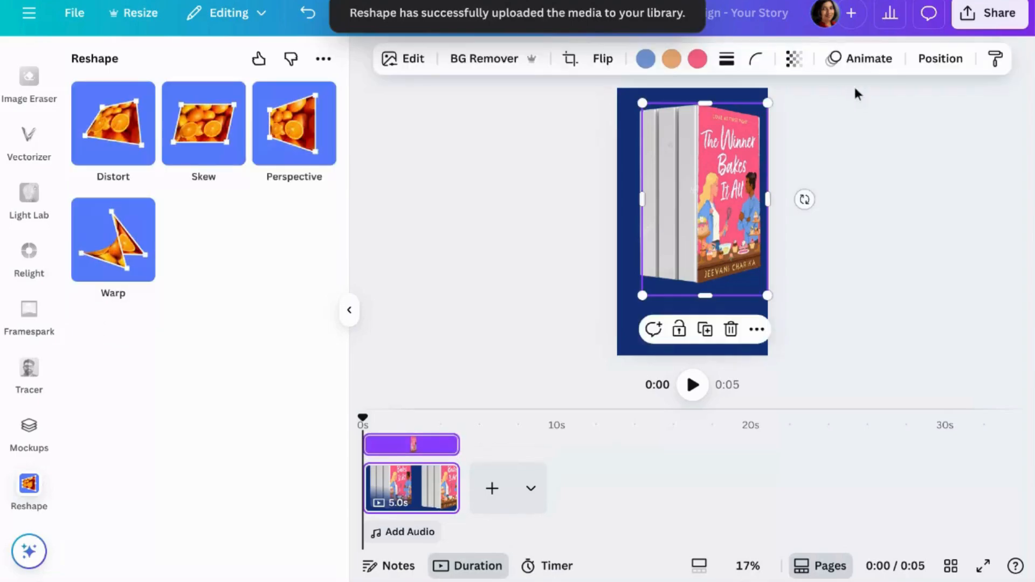
click(795, 67)
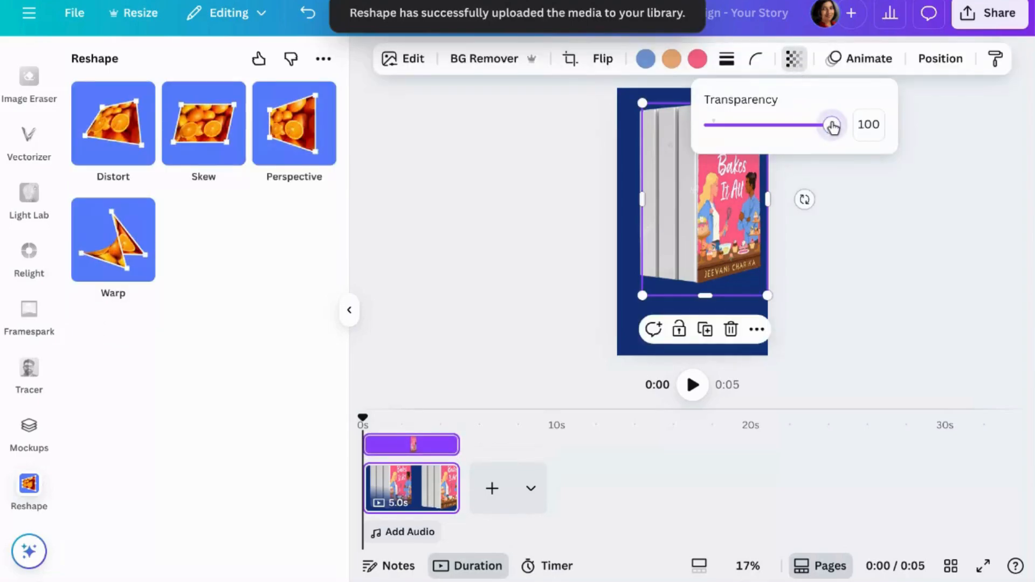
mouse_move(834, 122)
mouse_down()
mouse_move(806, 138)
mouse_move(830, 134)
mouse_up()
click(909, 264)
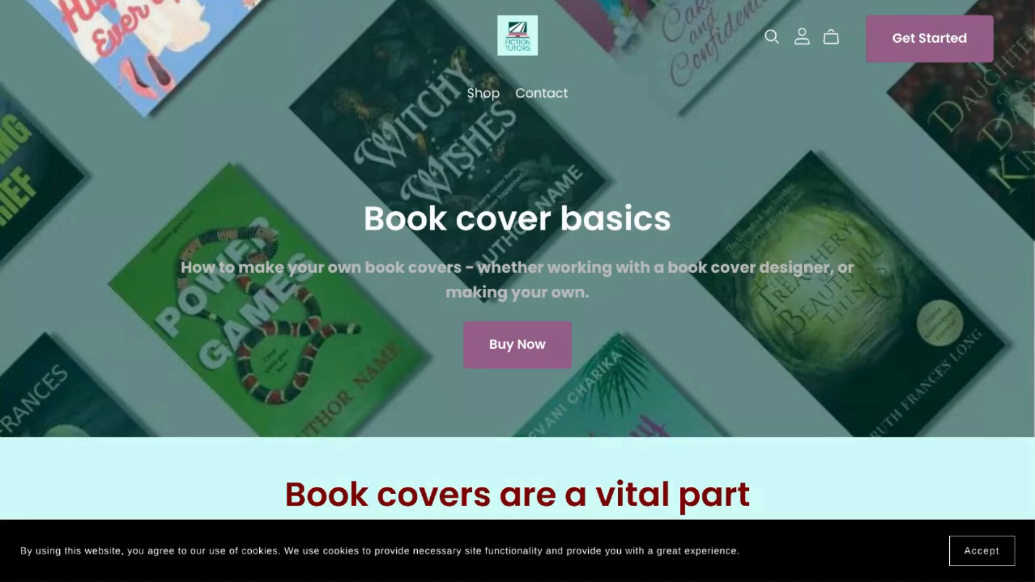
scroll(781, 262, down, 8)
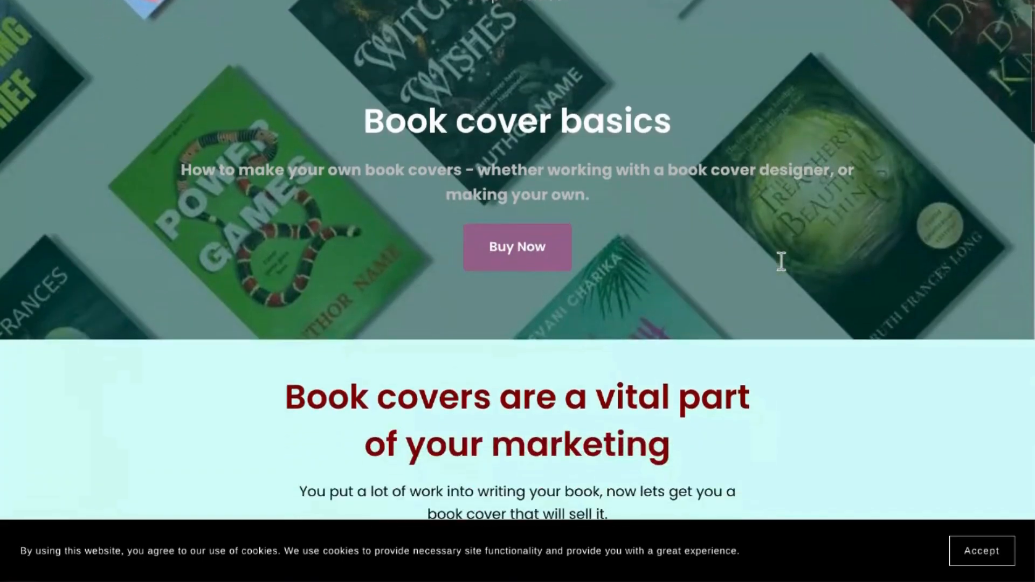
scroll(781, 261, down, 8)
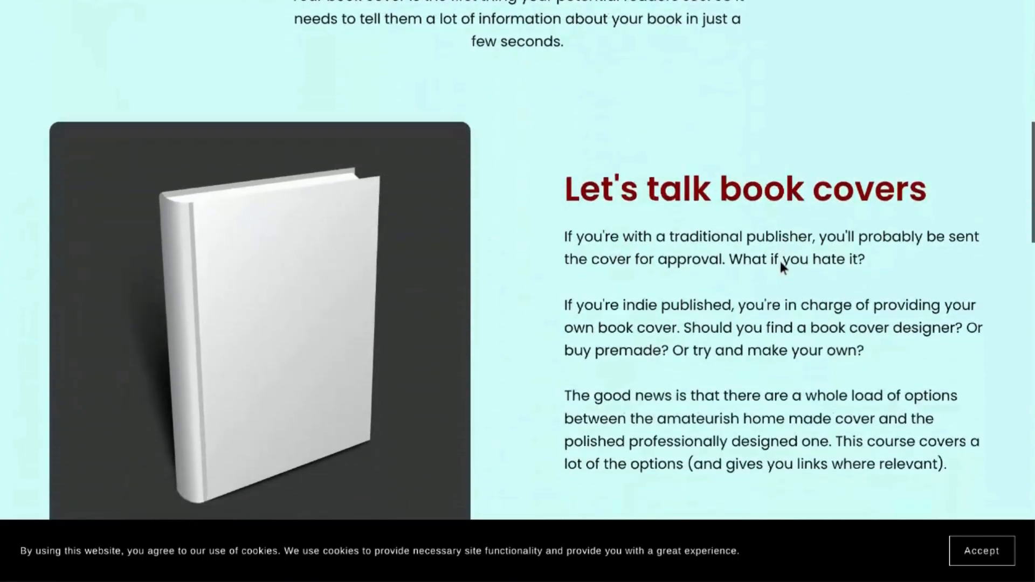
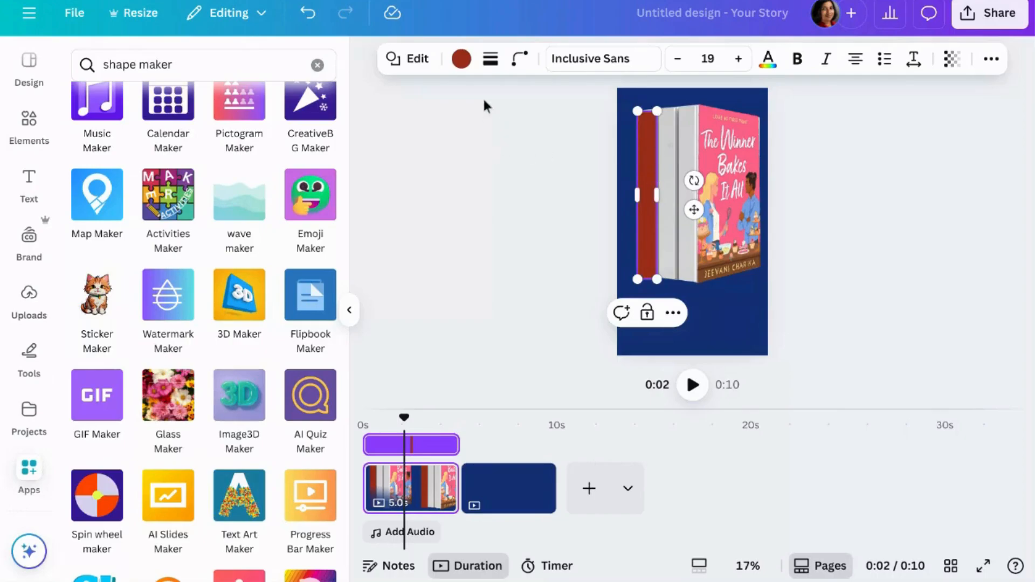
- Duplicate the dark red strip, place the copy over the box set's middle spine, and fit its width to the spine
right_click(646, 190)
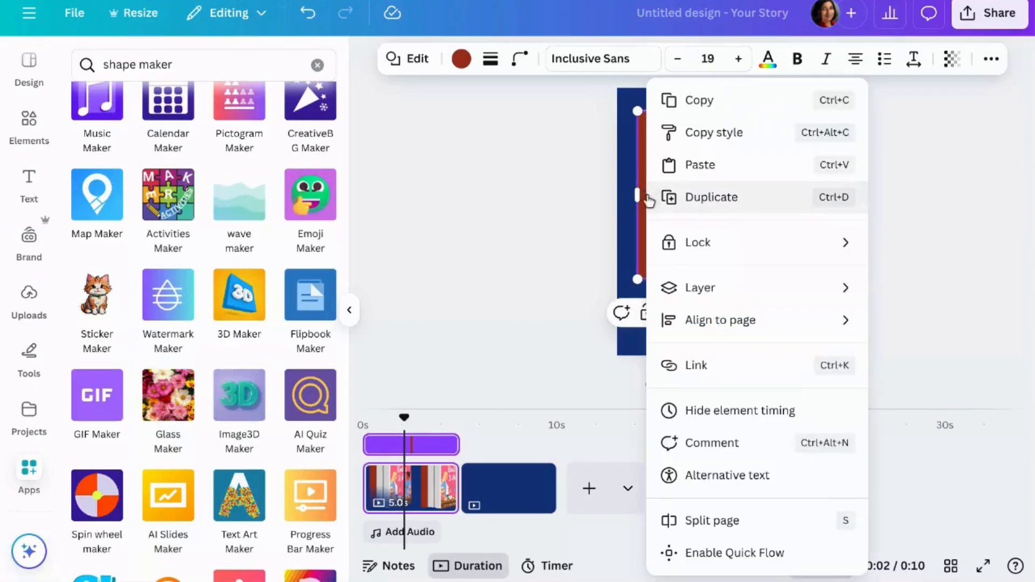
click(676, 197)
drag(651, 190, 669, 190)
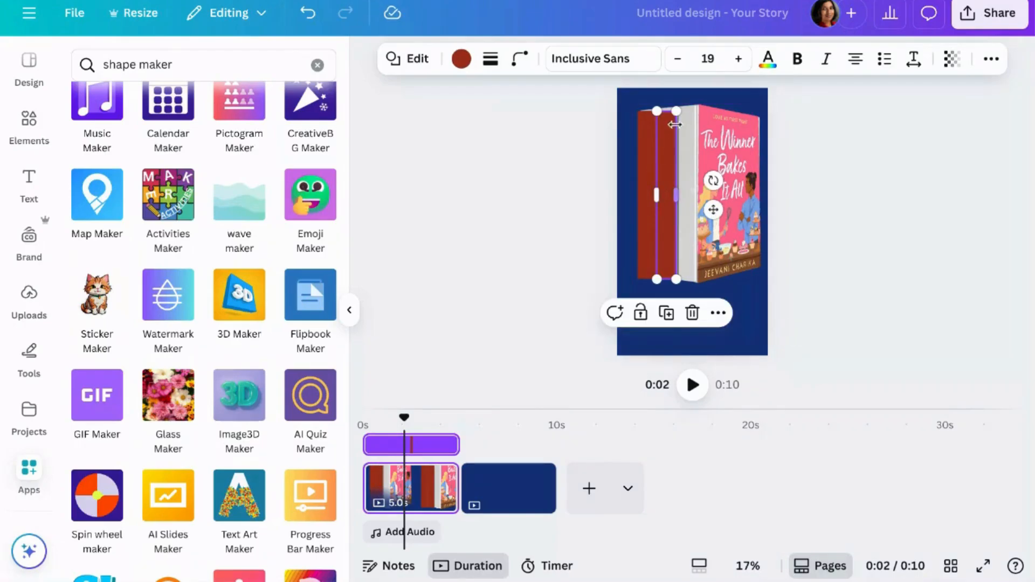
mouse_move(678, 109)
mouse_down()
mouse_move(681, 99)
mouse_move(679, 109)
mouse_up()
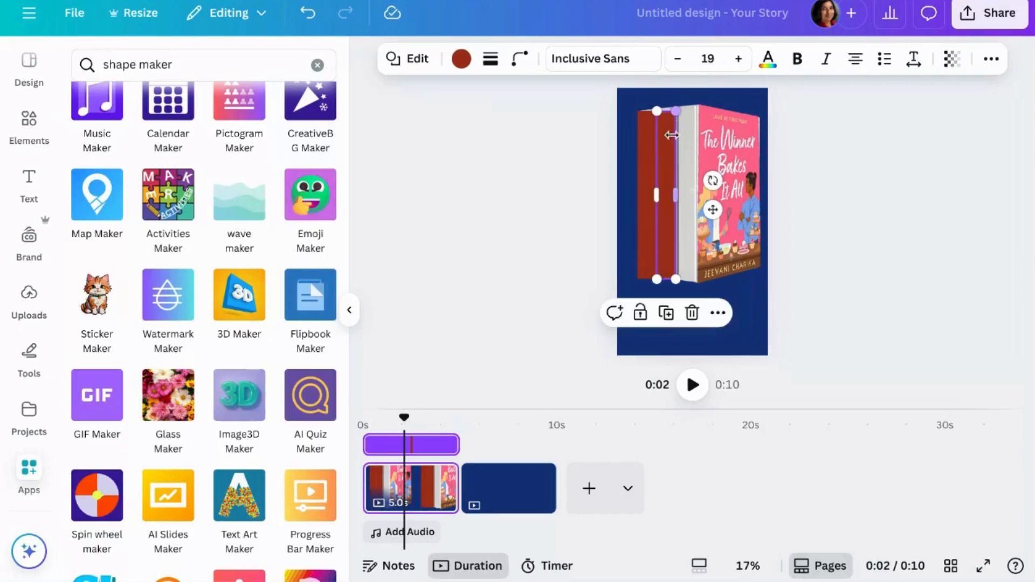
- Duplicate the middle strip and position the copy over the third spine, next to the front cover
click(668, 315)
drag(693, 194, 693, 187)
click(827, 254)
drag(690, 225, 681, 200)
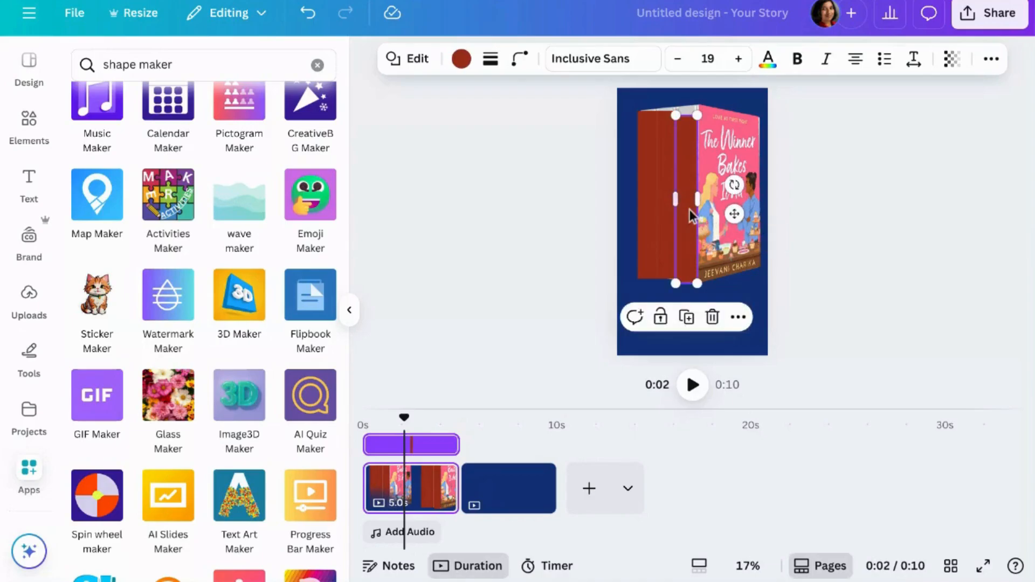
- Recolour the middle strip bright red and the strip beside the front cover pink, and deselect
click(461, 59)
click(88, 536)
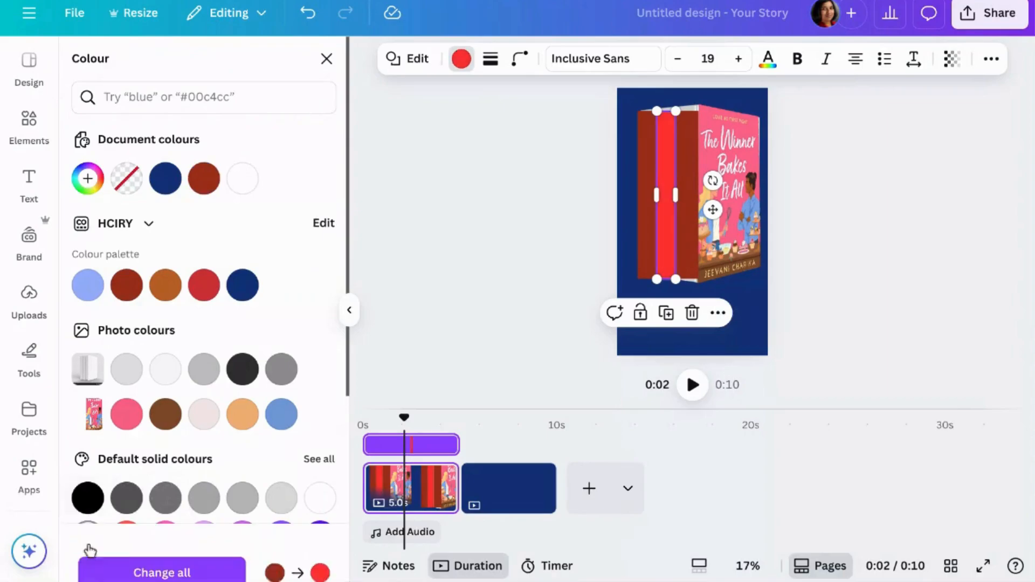
click(691, 258)
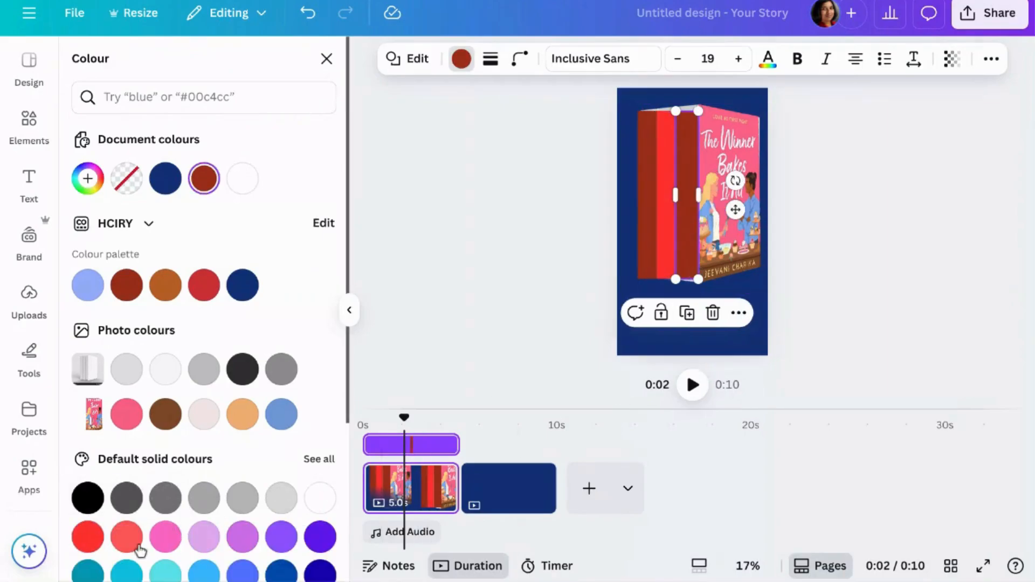
click(165, 537)
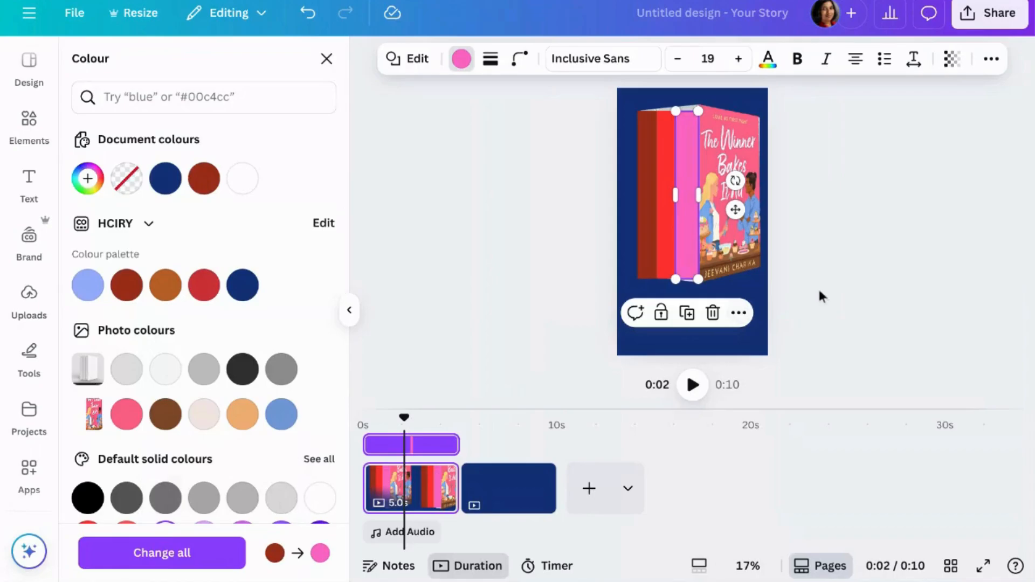
click(915, 256)
click(873, 237)
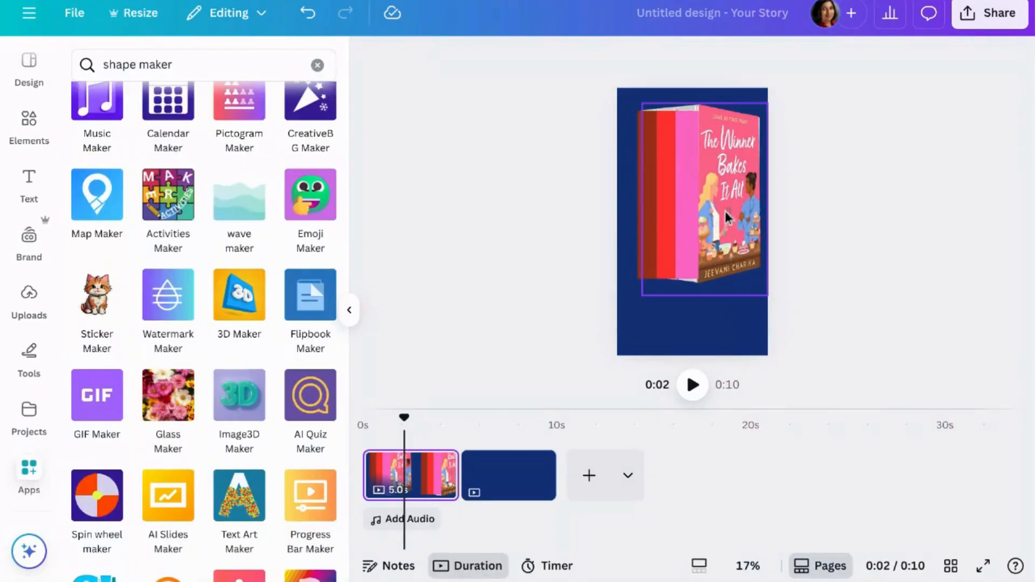
- Set the transparency of all three spine strips to 48 and group them
click(647, 224)
shift+click(667, 217)
shift+click(688, 217)
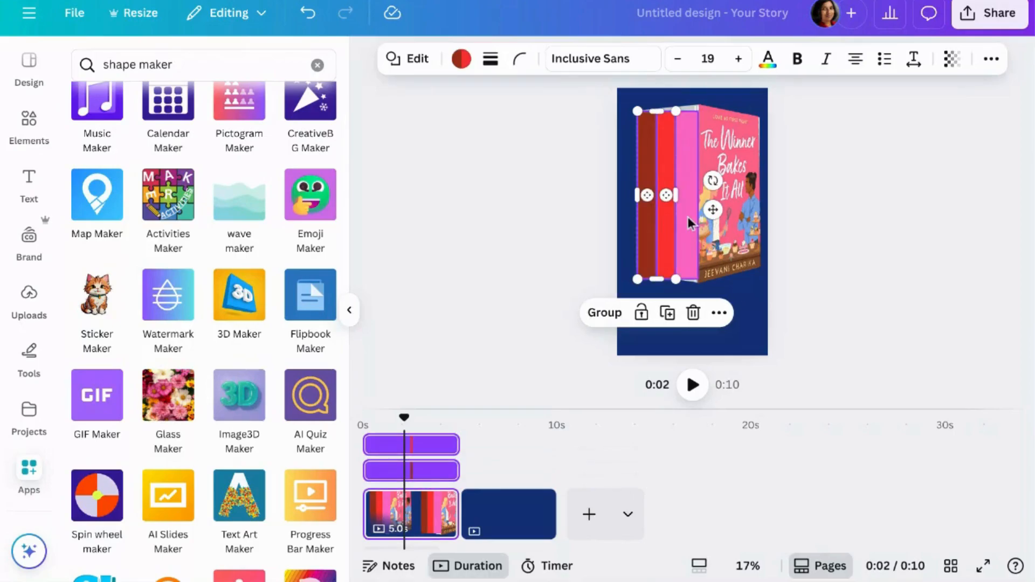
click(952, 58)
drag(925, 125, 903, 142)
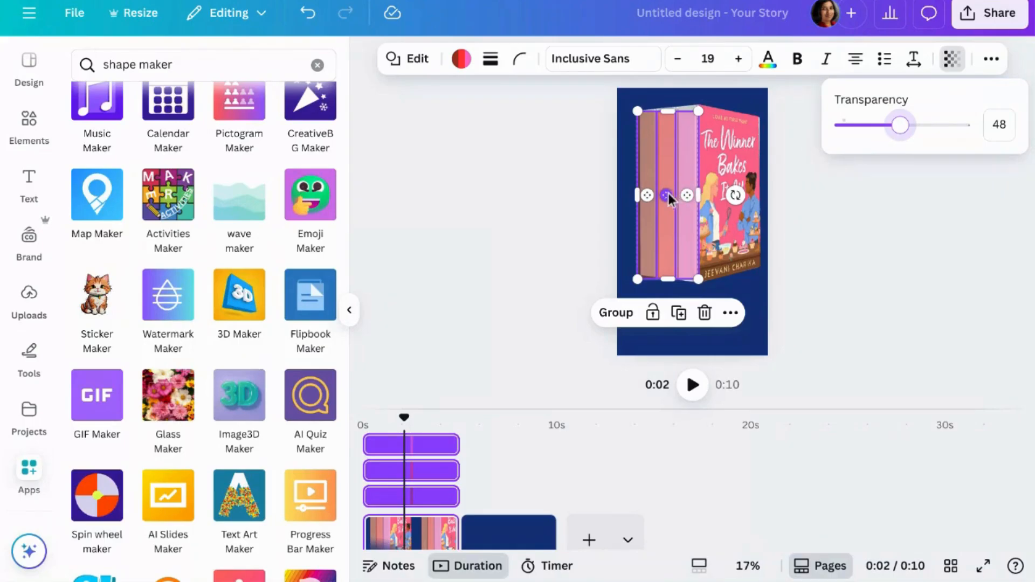
click(614, 313)
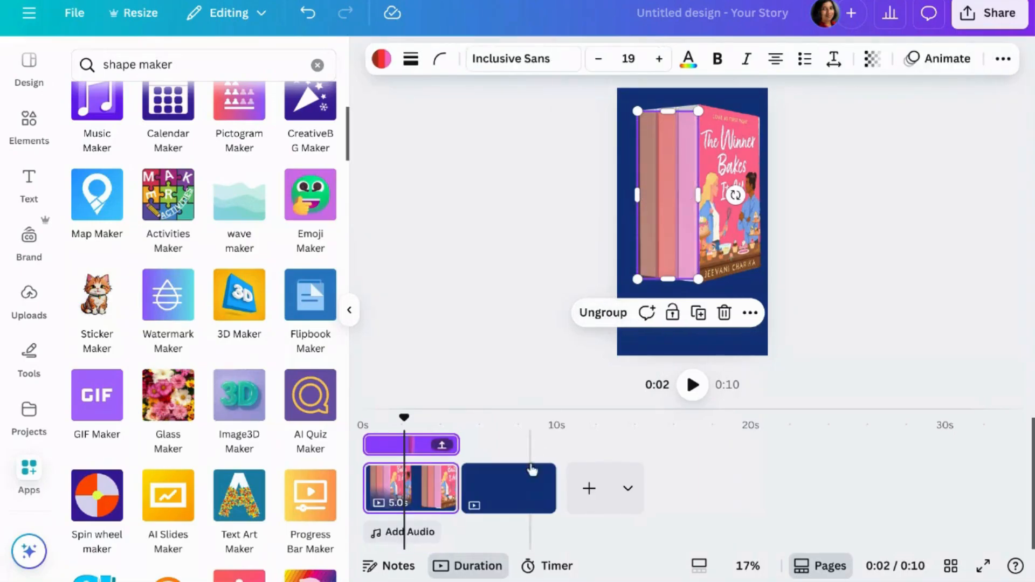
- Move the grouped spine strips from the first page to the empty second page
click(533, 487)
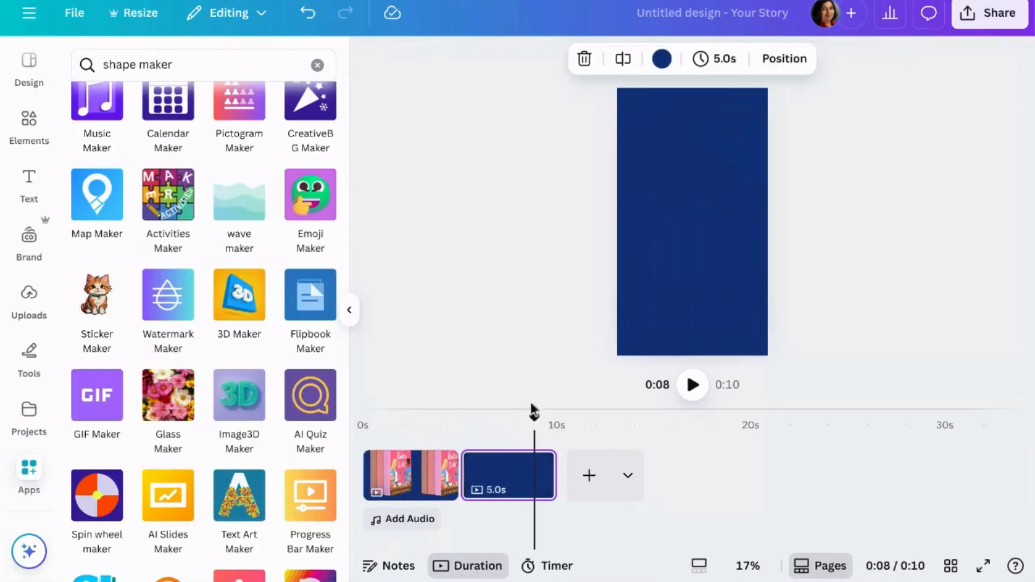
click(424, 474)
click(670, 224)
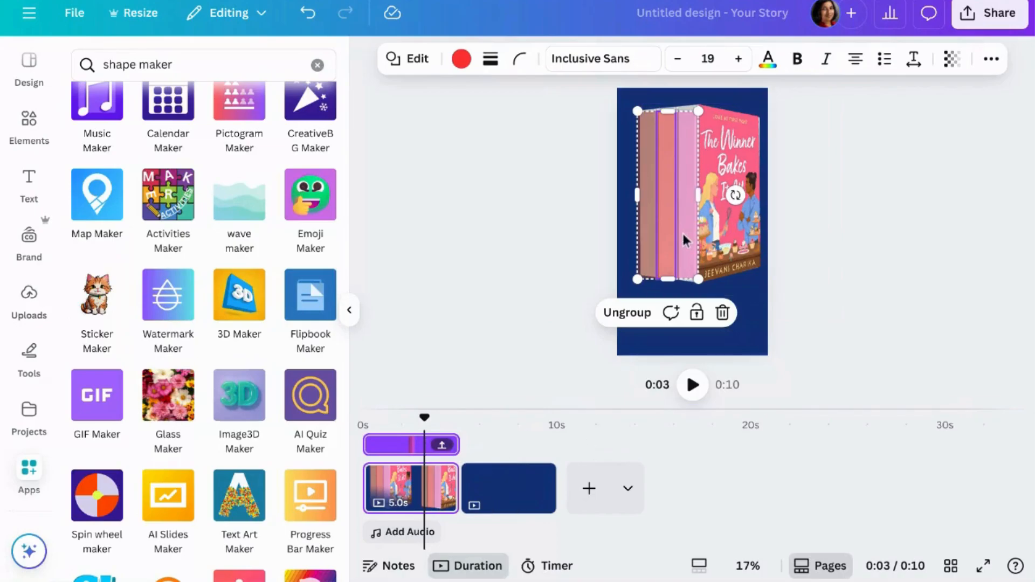
drag(680, 234, 501, 501)
click(934, 251)
click(706, 216)
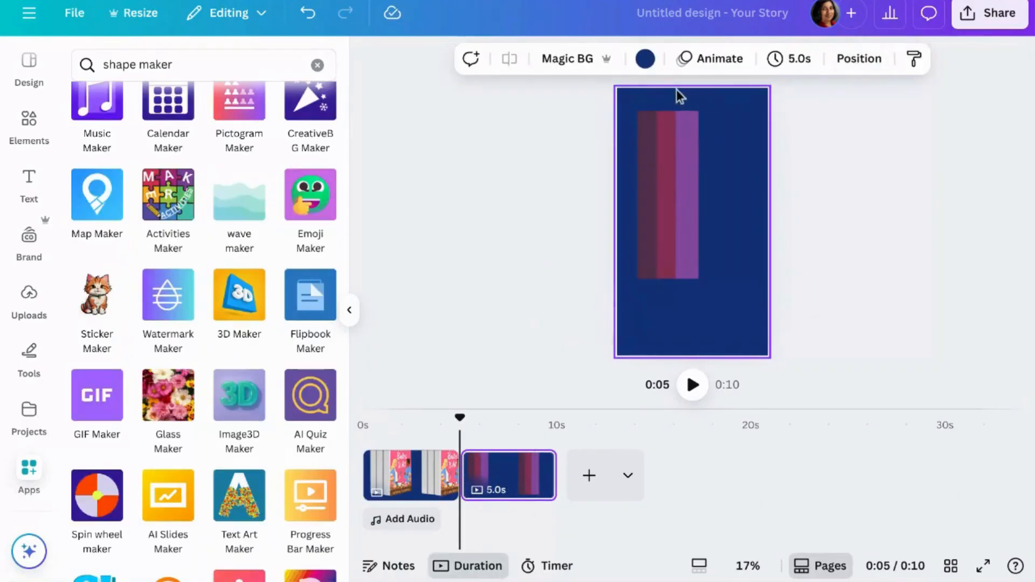
- Make only the middle red strip in the group fully opaque and deselect it
click(674, 181)
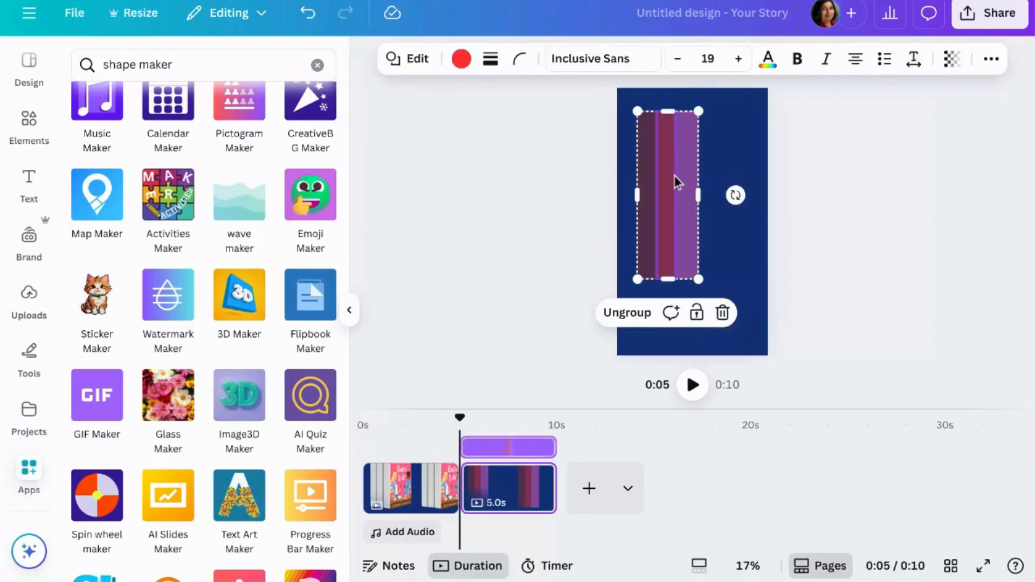
click(952, 59)
drag(896, 125, 1031, 126)
click(965, 298)
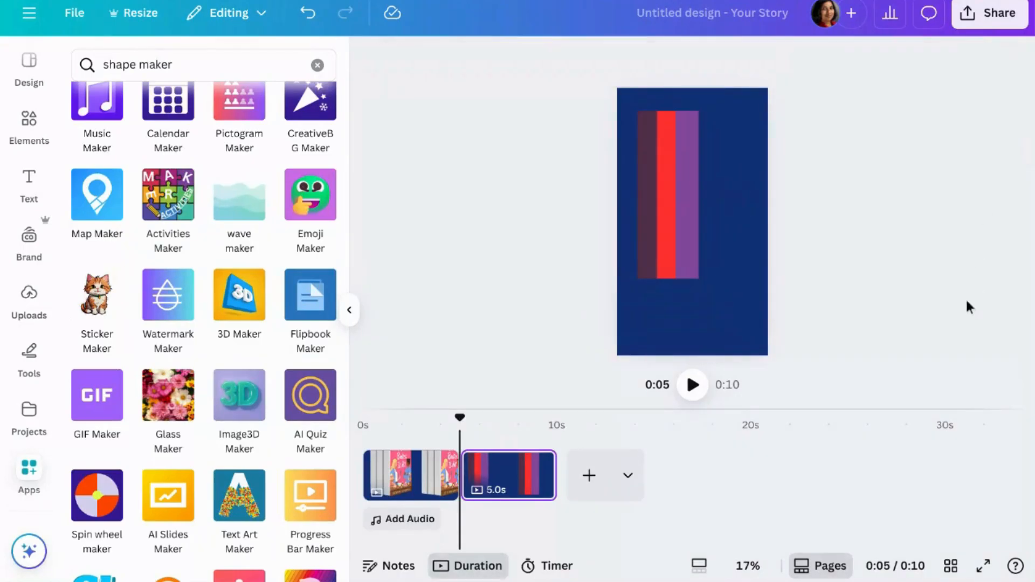
- Download only page 2 as a PNG with a transparent background, saved as spines 3.png
click(987, 20)
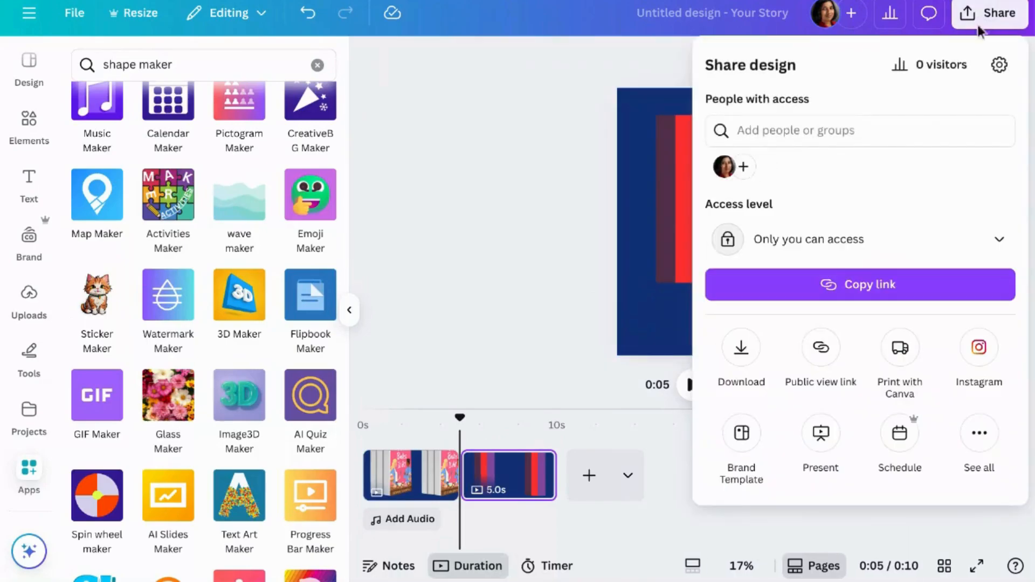
click(752, 349)
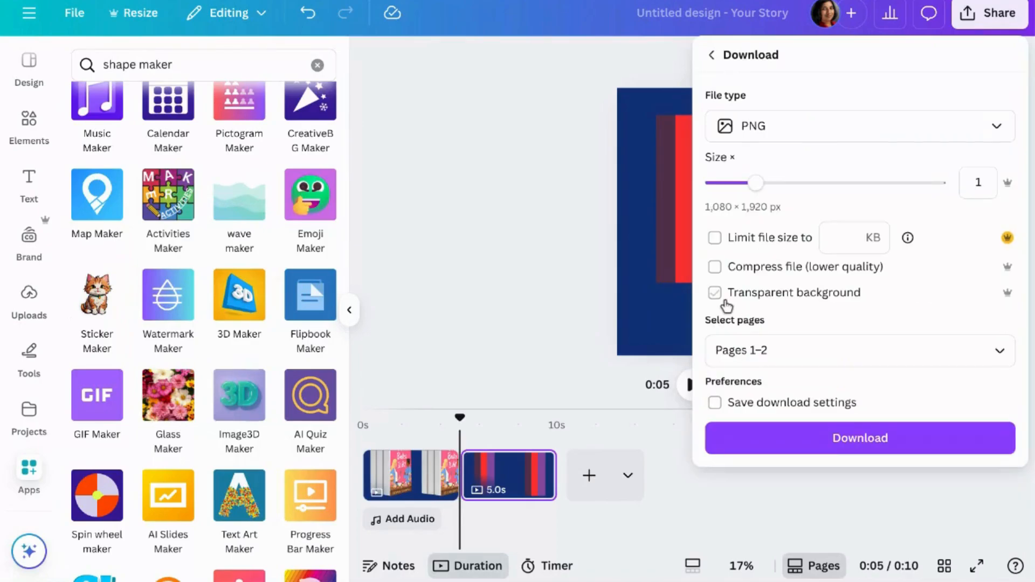
click(727, 304)
click(965, 349)
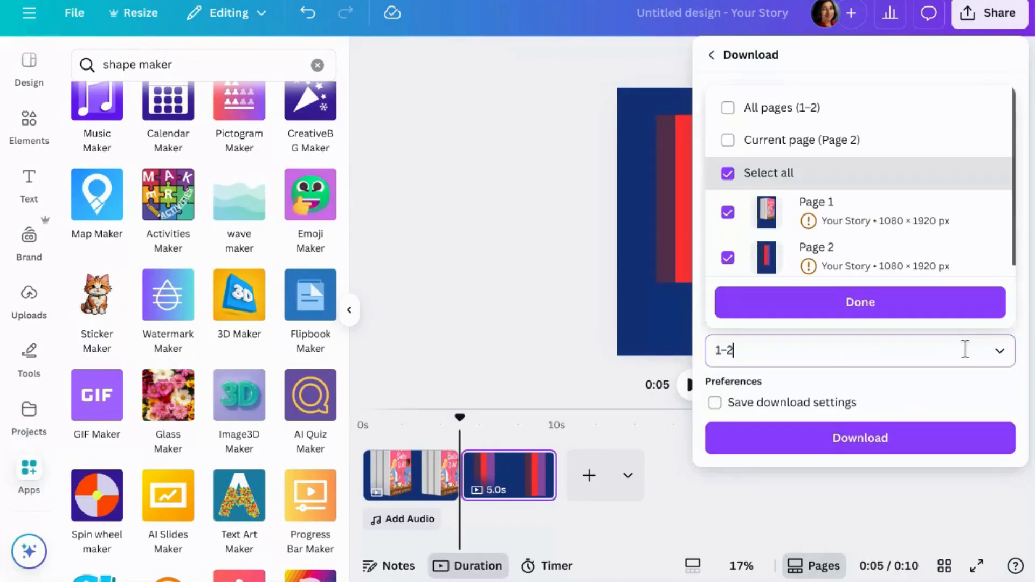
click(729, 213)
click(728, 173)
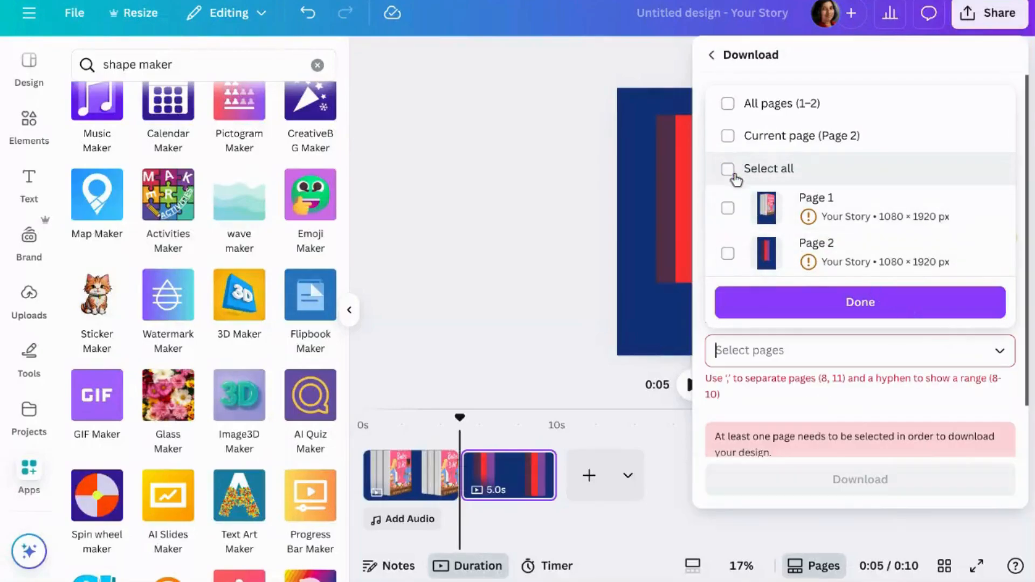
click(729, 258)
click(842, 305)
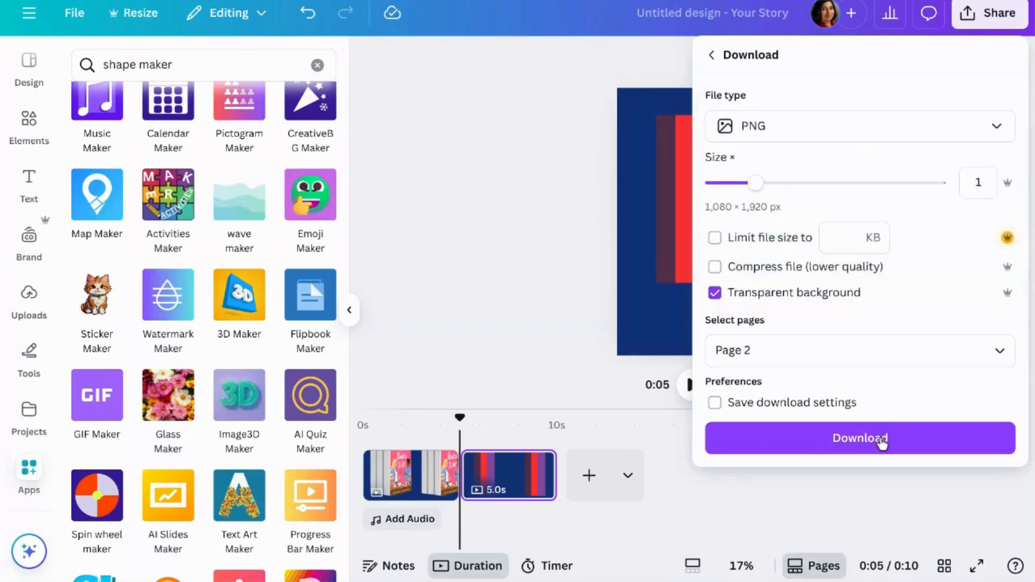
click(893, 450)
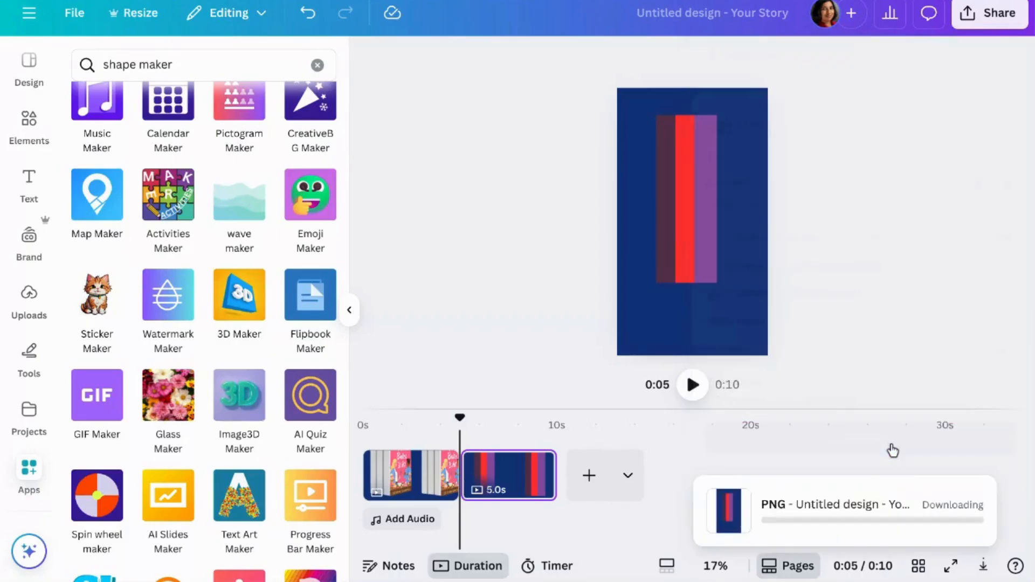
- Upload spines 3.png from the Temp stuff for YT folder to the media library
click(30, 299)
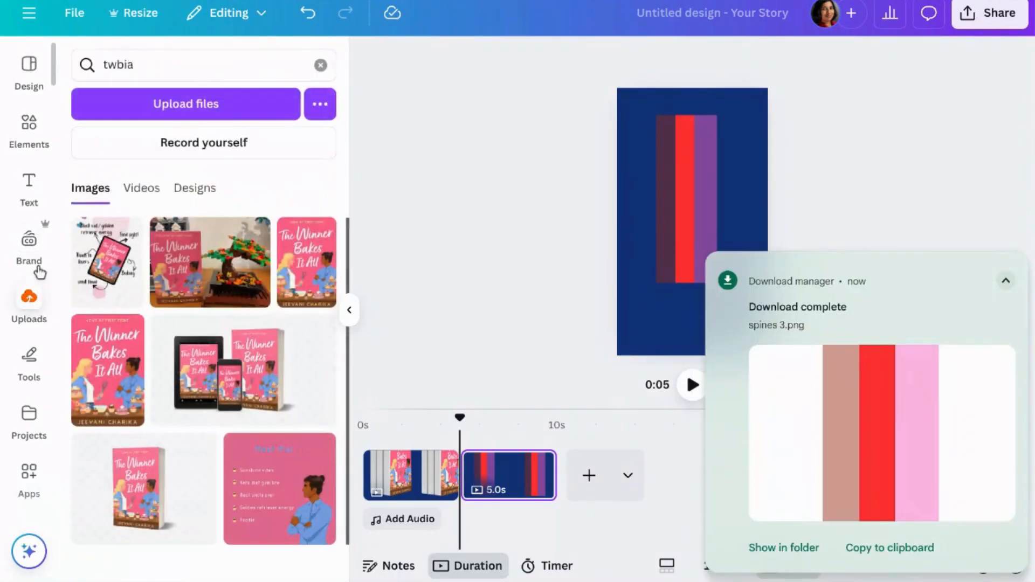
click(204, 102)
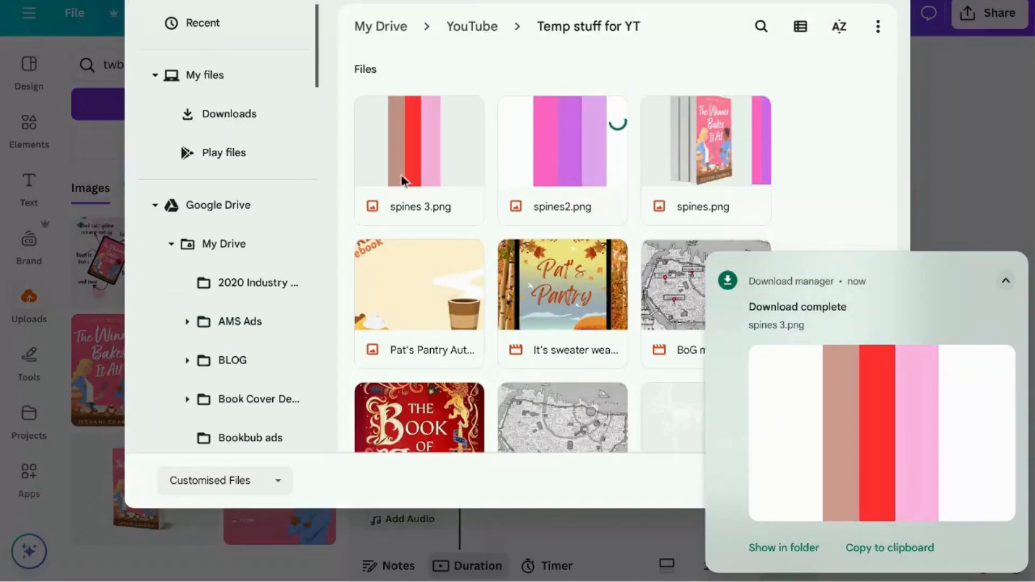
click(402, 179)
click(877, 485)
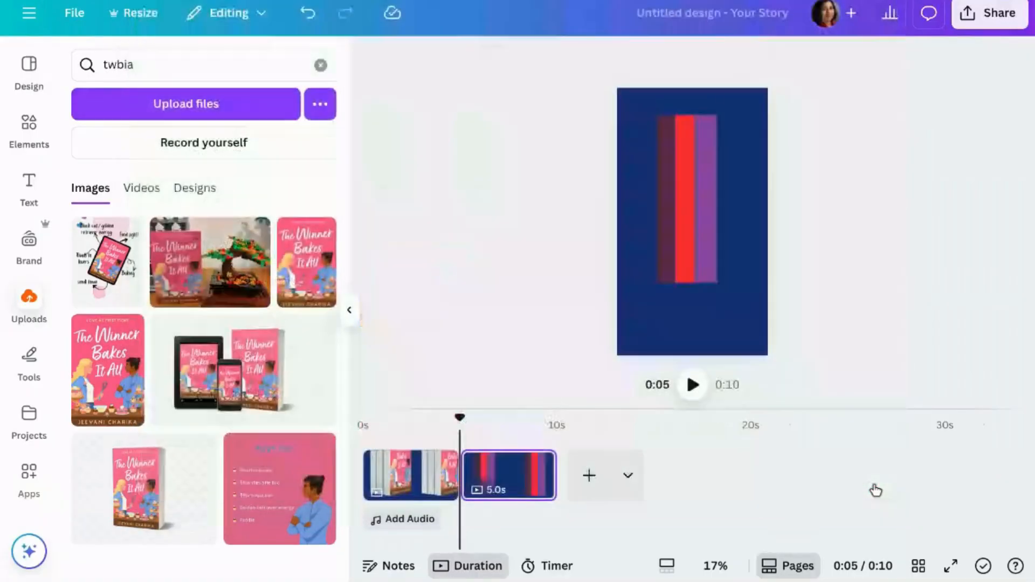
- Return to the first page, clear the twbia search in the uploads, and add the newly uploaded spines image
click(411, 474)
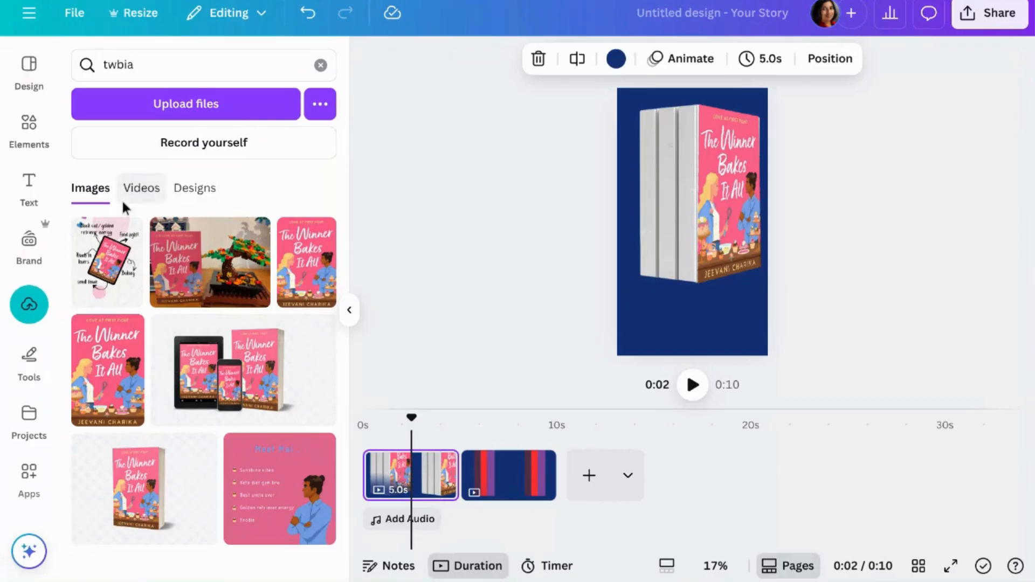
click(322, 65)
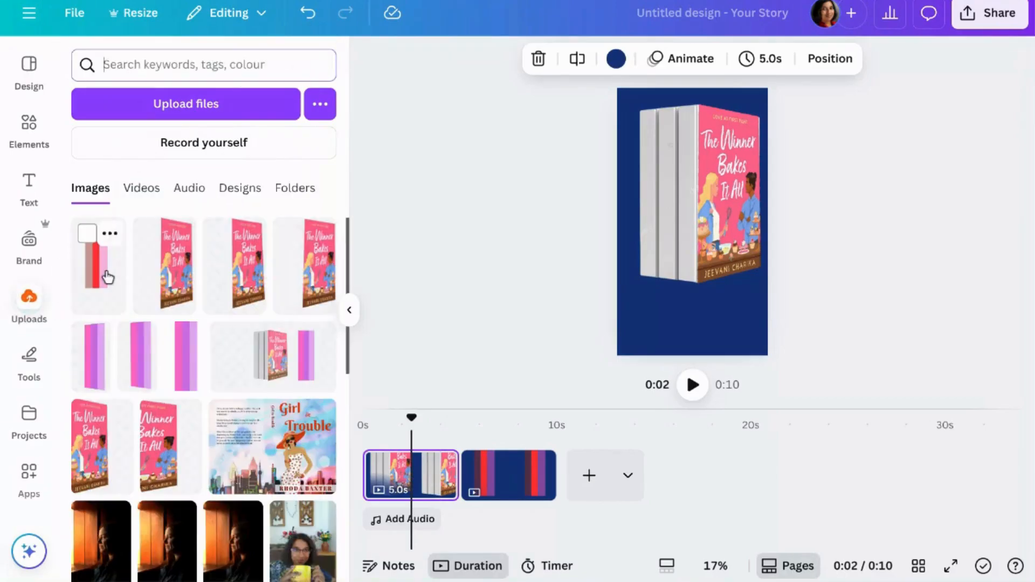
click(104, 273)
- Enlarge the spines image to about the box set's height and align its strips over the three blank spines
drag(674, 218, 643, 171)
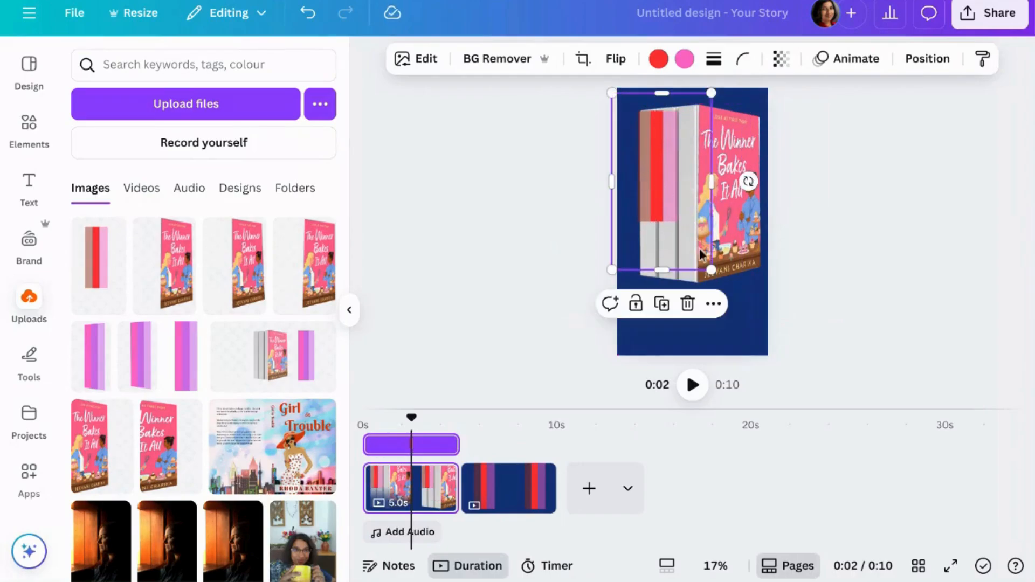
drag(712, 271, 720, 353)
drag(683, 238, 677, 238)
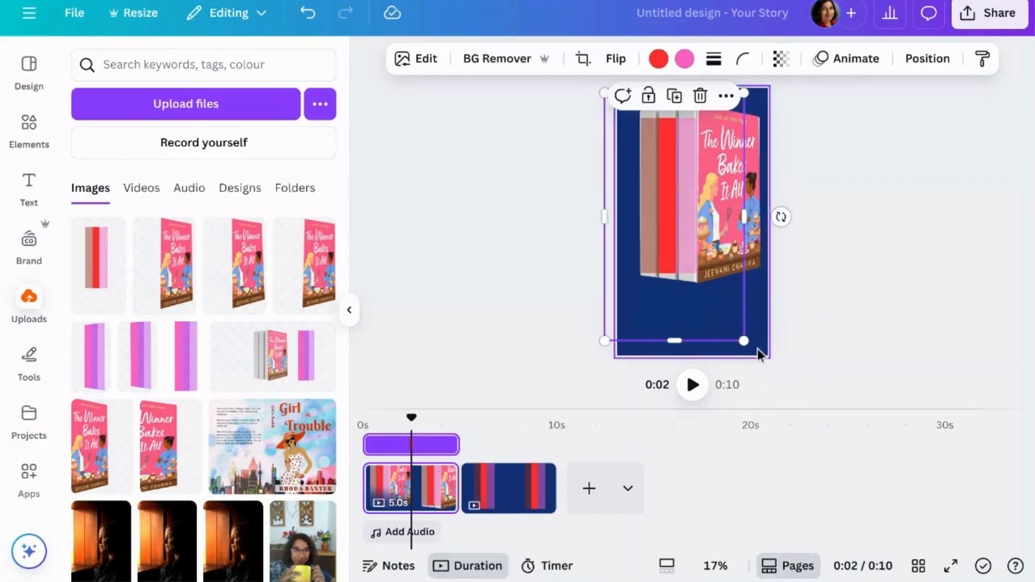
- Slightly enlarge and reposition the spines image, distort it with Reshape so its corners follow the three spines' edges, and save the distortion
drag(751, 349, 759, 364)
drag(677, 233, 671, 231)
click(31, 461)
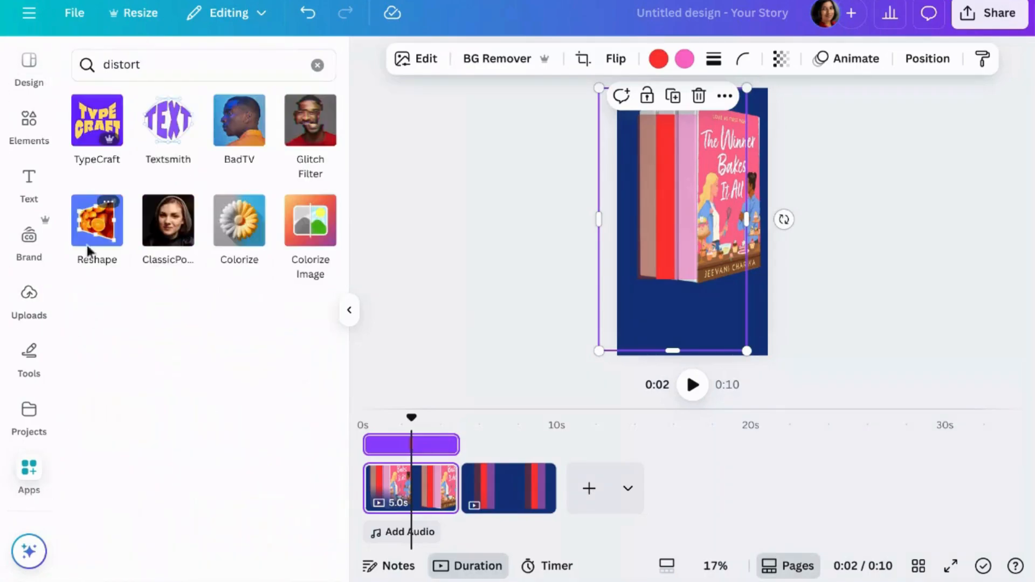
click(89, 238)
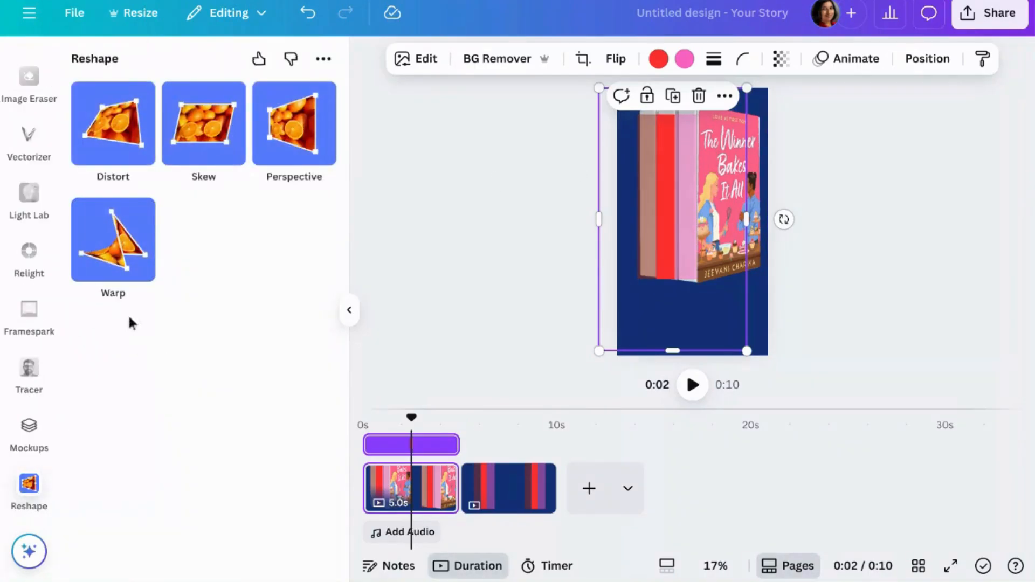
click(113, 124)
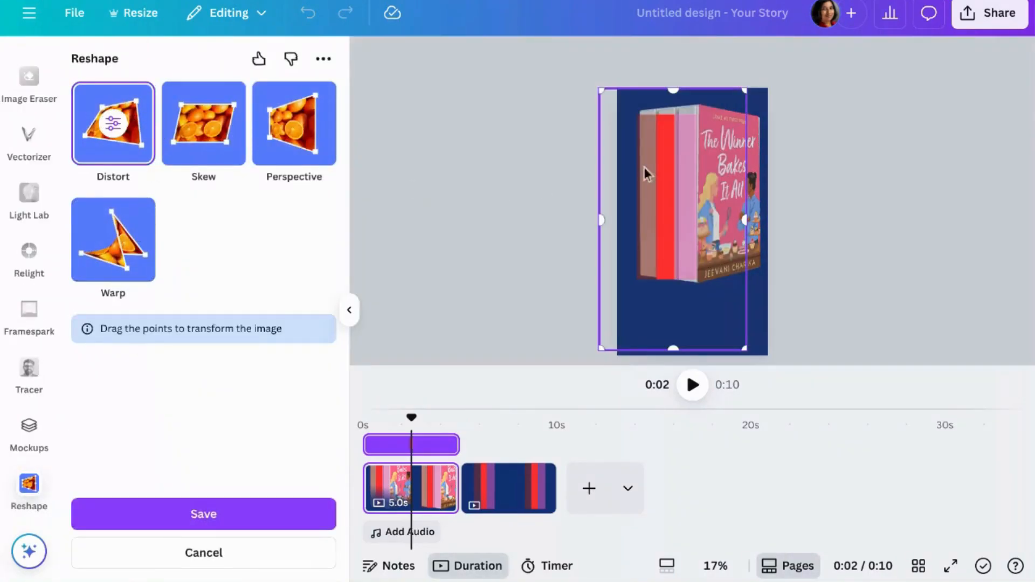
drag(601, 348, 606, 340)
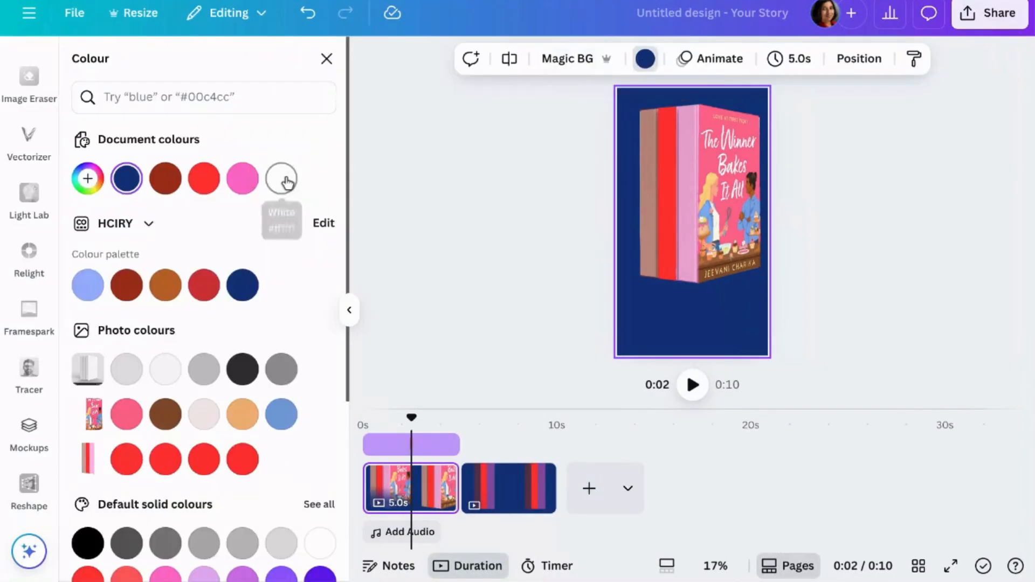
- Set the first page's background to white and add a soft shadow graphic from an elements search for shadows beneath the box set
click(281, 178)
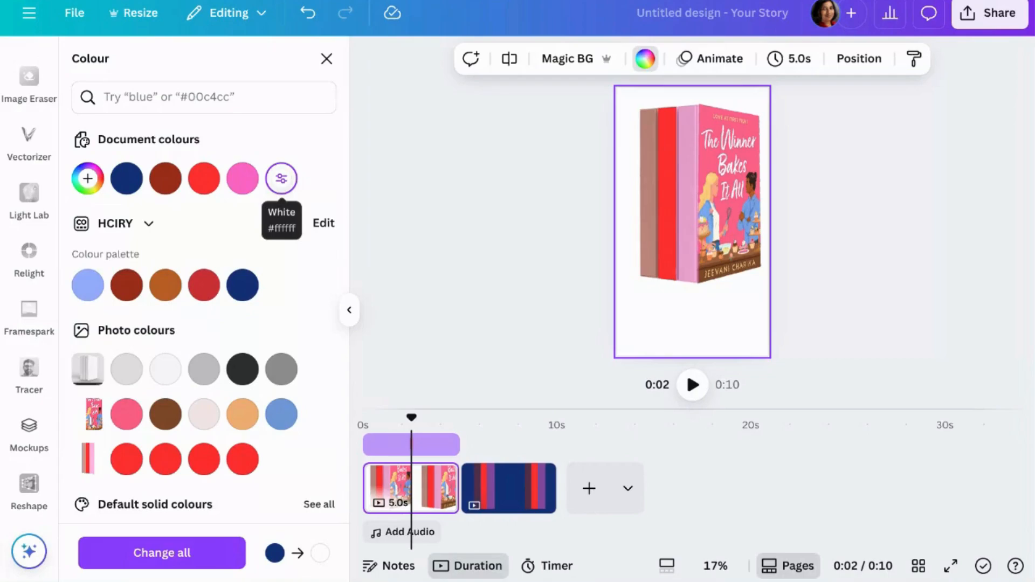
scroll(14, 182, down, 10)
scroll(13, 182, up, 10)
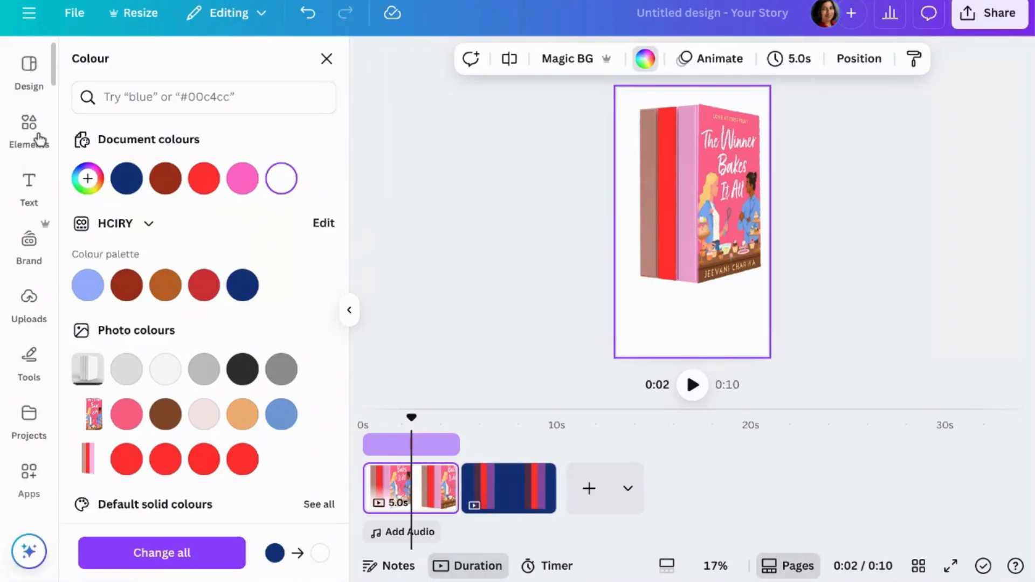
click(40, 140)
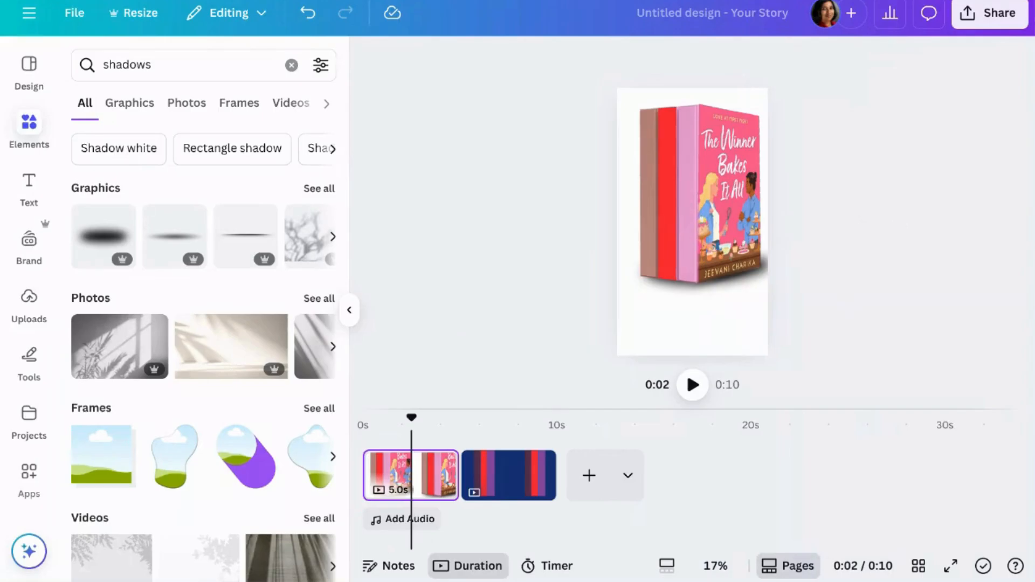